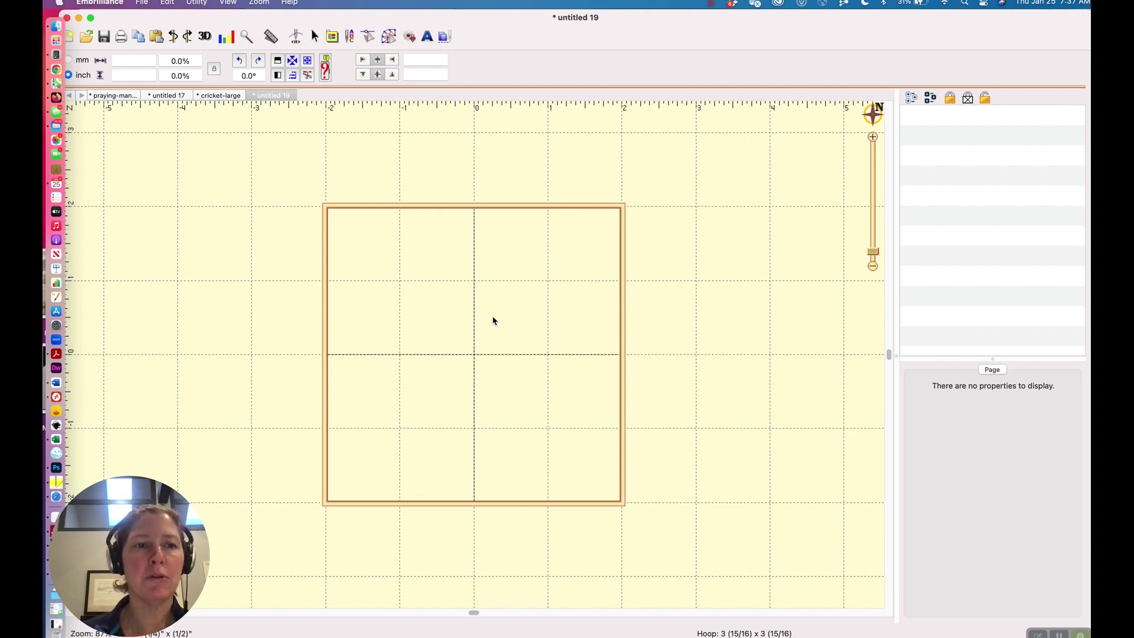
- After checking the hoop's product page, set the page hoop to the multi-position 100 x 172 Large Hoop x2
{"action": "left_click", "coordinate": [56, 71]}
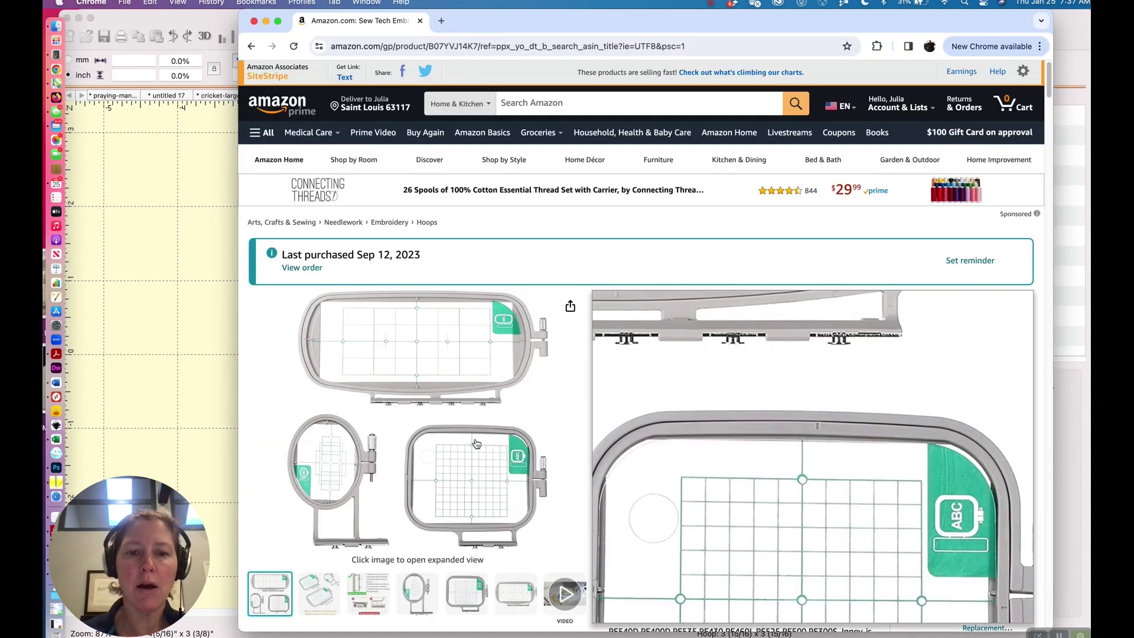
{"action": "scroll", "coordinate": [509, 487], "scroll_direction": "down", "scroll_amount": 1}
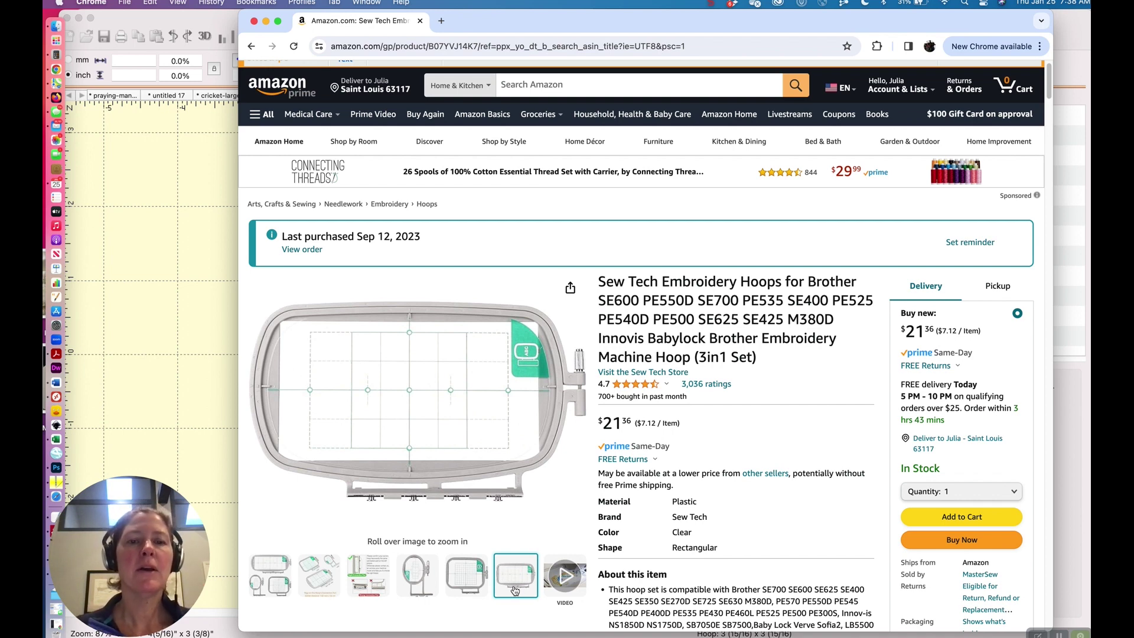
{"action": "left_click", "coordinate": [171, 324]}
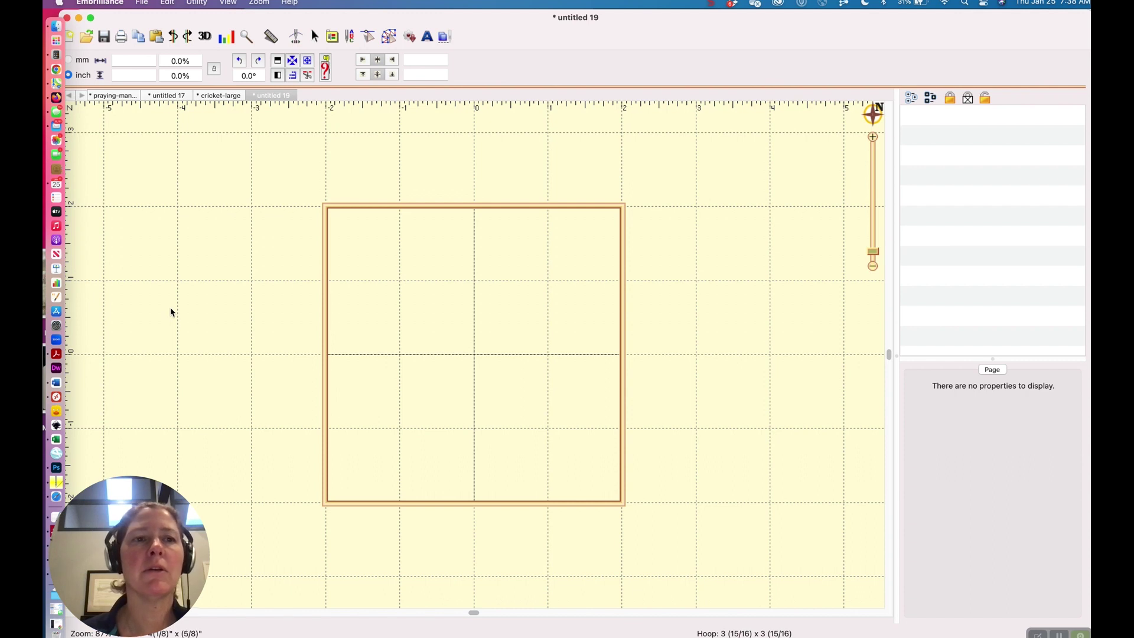
{"action": "left_click", "coordinate": [100, 3]}
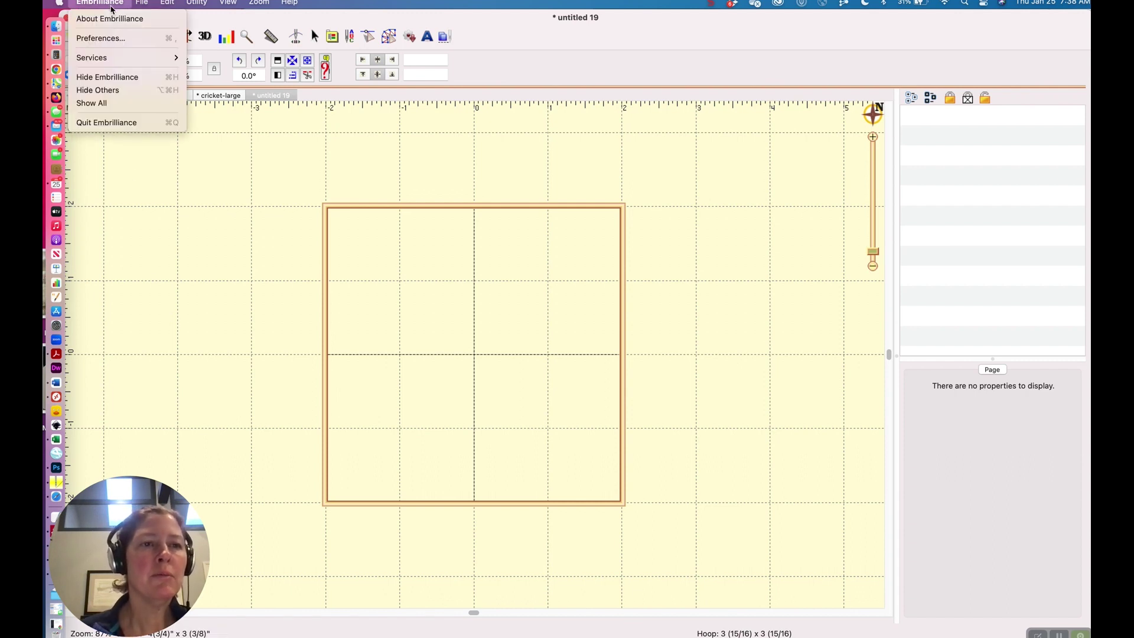
{"action": "left_click", "coordinate": [108, 37]}
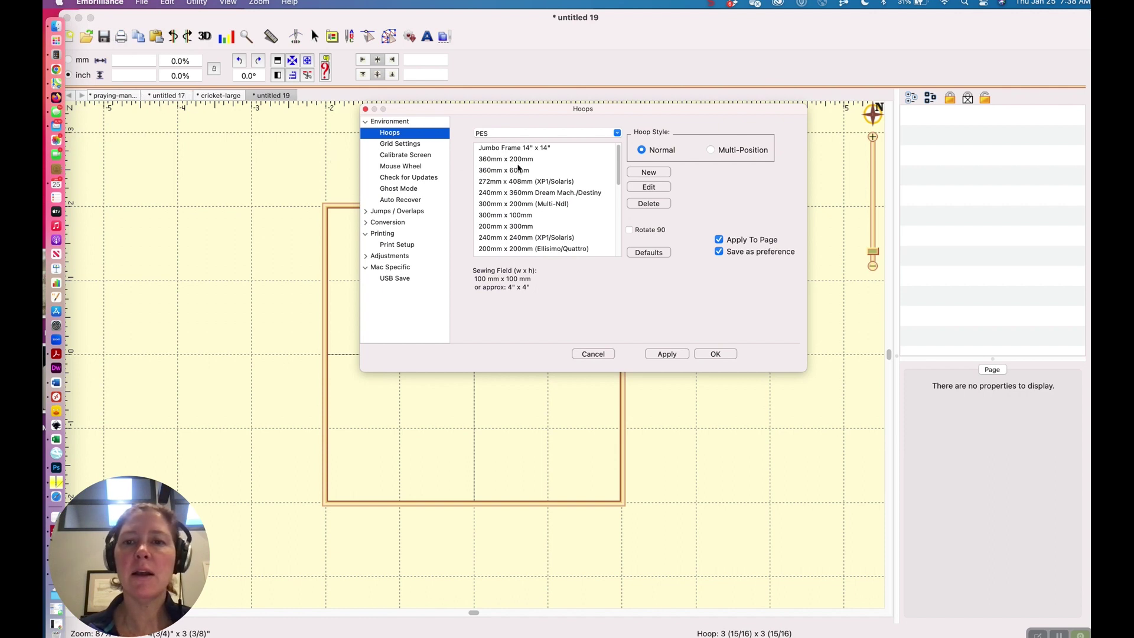
{"action": "left_click", "coordinate": [710, 151]}
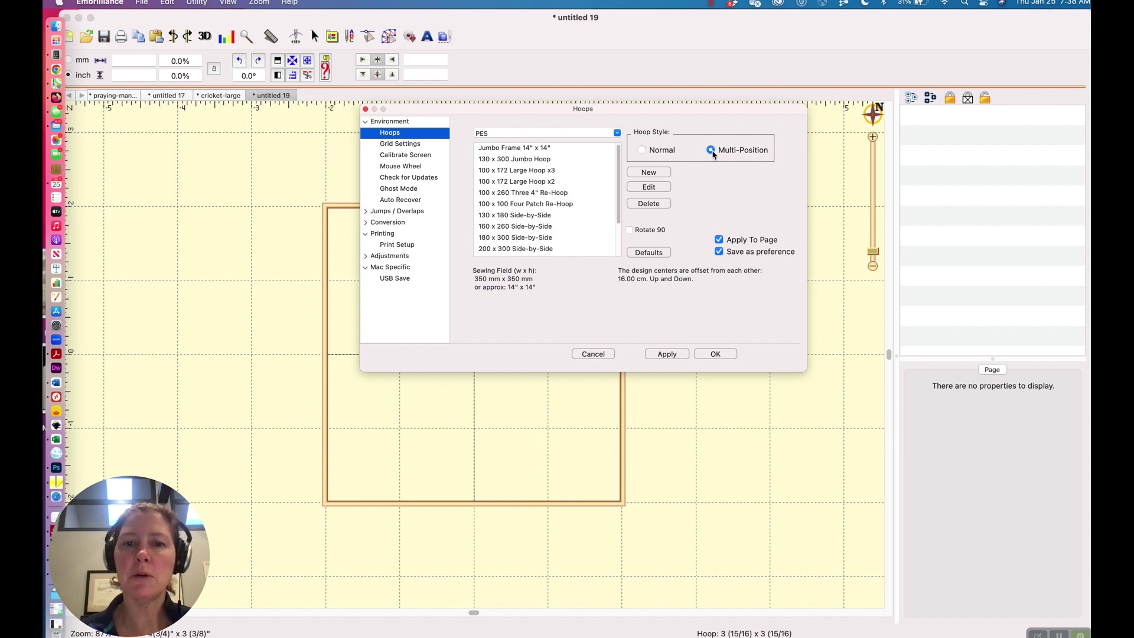
{"action": "left_click", "coordinate": [527, 183]}
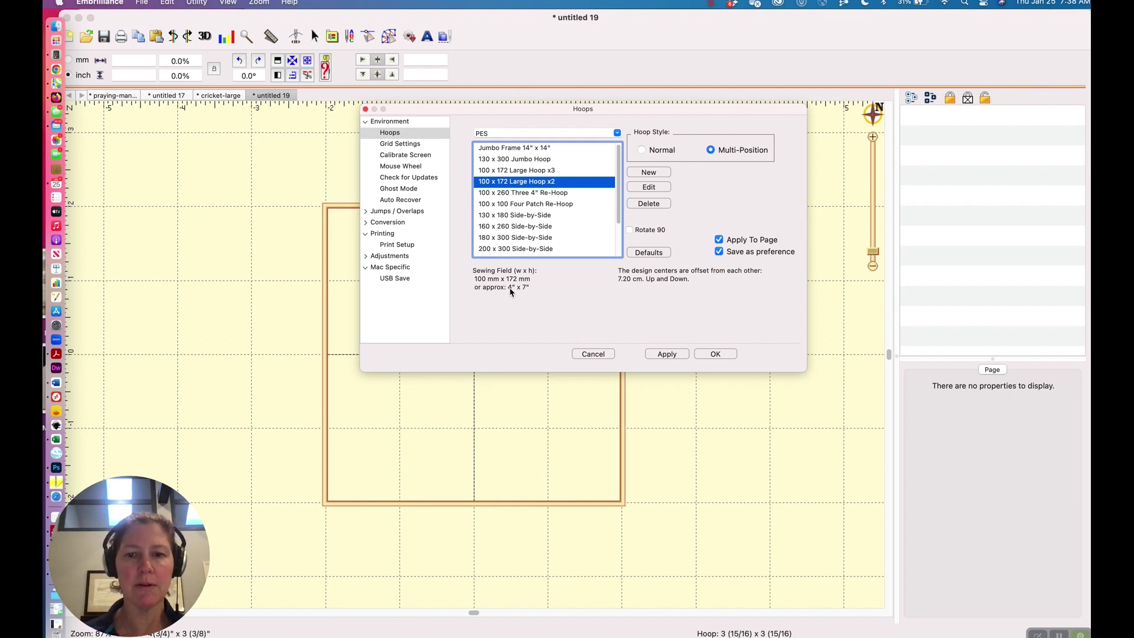
{"action": "left_click", "coordinate": [669, 357]}
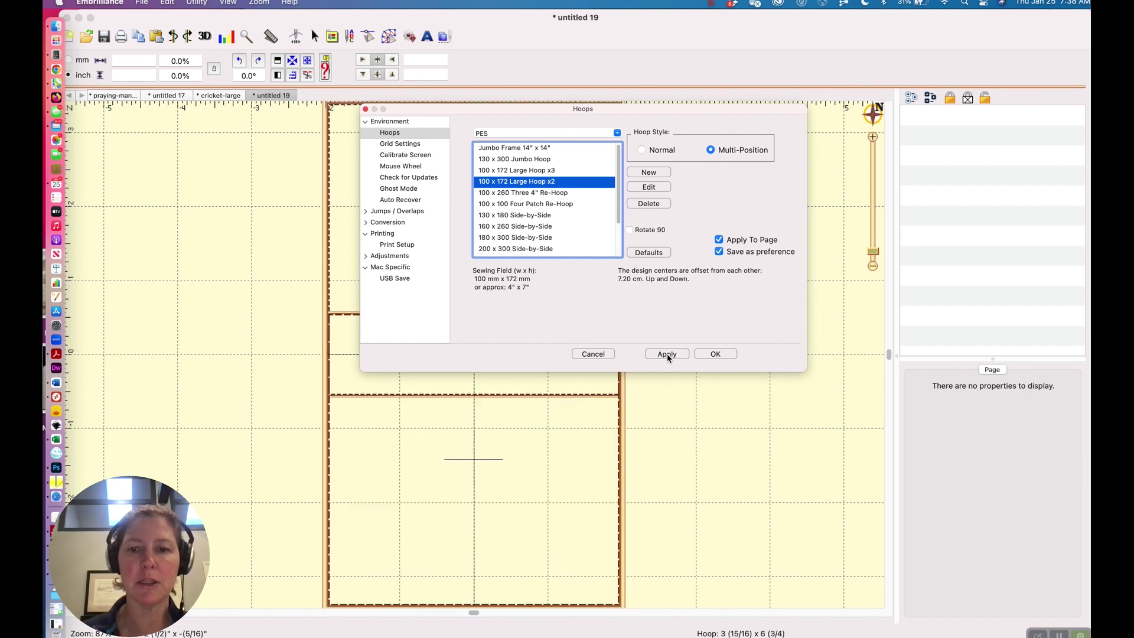
{"action": "left_click", "coordinate": [715, 355]}
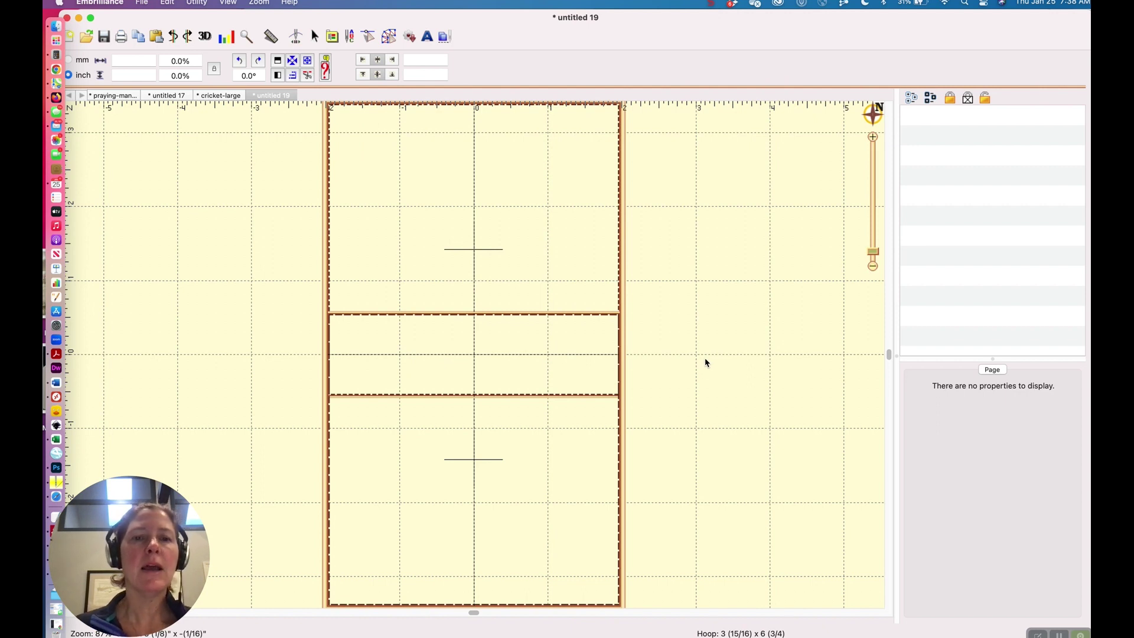
- Open the recent cricket-large.pes design onto the two-position hoop
{"action": "left_click", "coordinate": [142, 4]}
{"action": "mouse_move", "coordinate": [159, 44]}
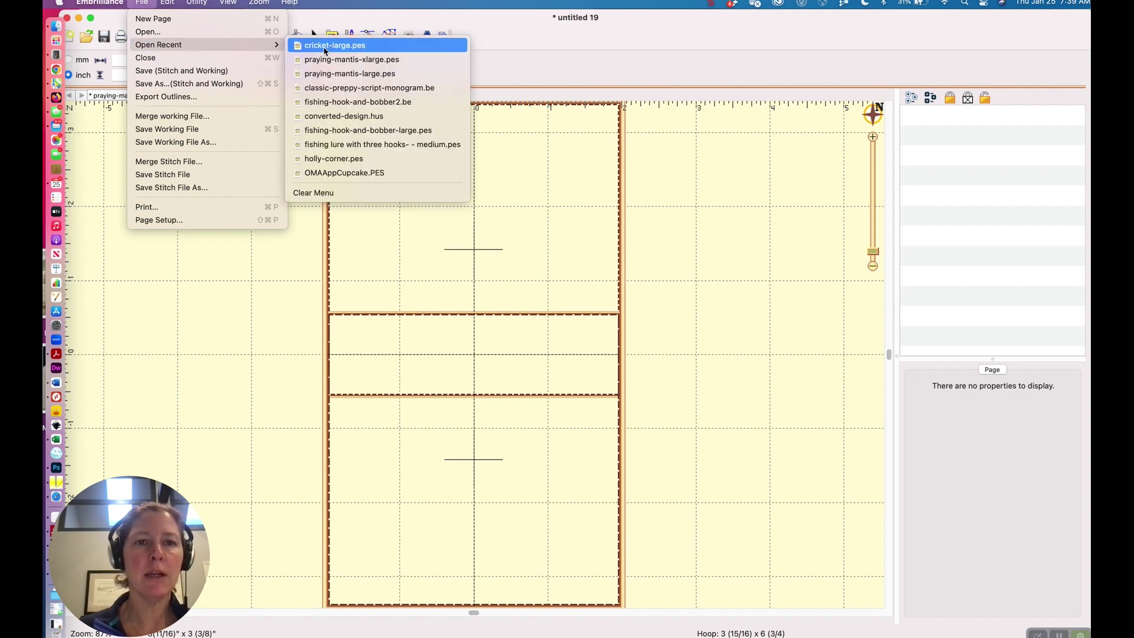
{"action": "left_click", "coordinate": [324, 48]}
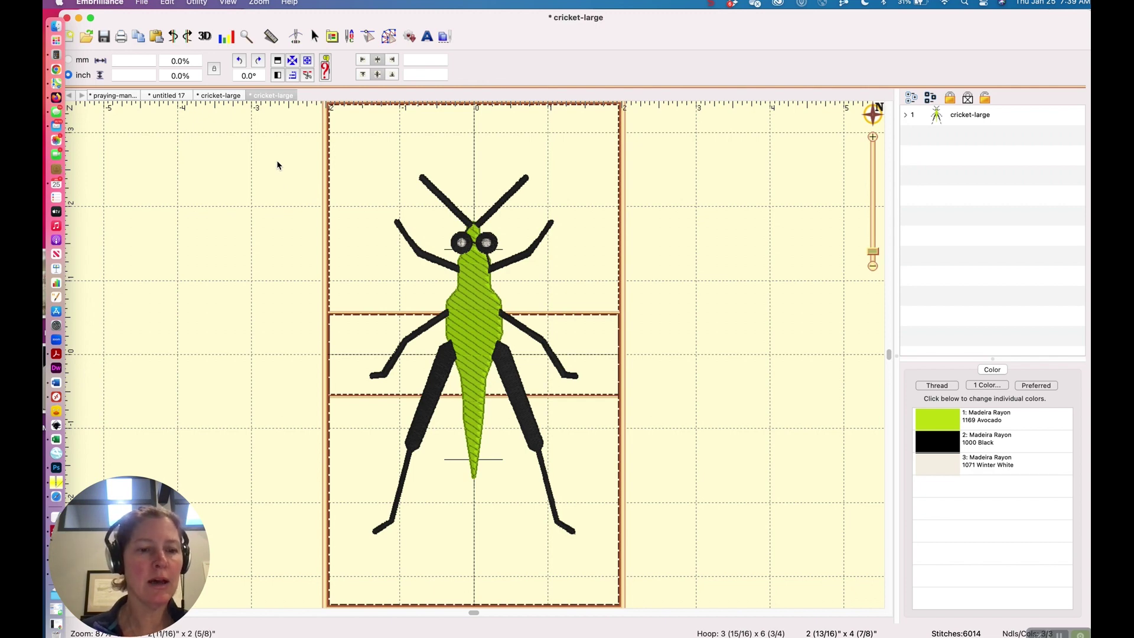
- Expand the cricket-large design's colours and run Utility > Split Into Hoop to create Top #1 and Bottom #2
{"action": "left_click", "coordinate": [196, 3]}
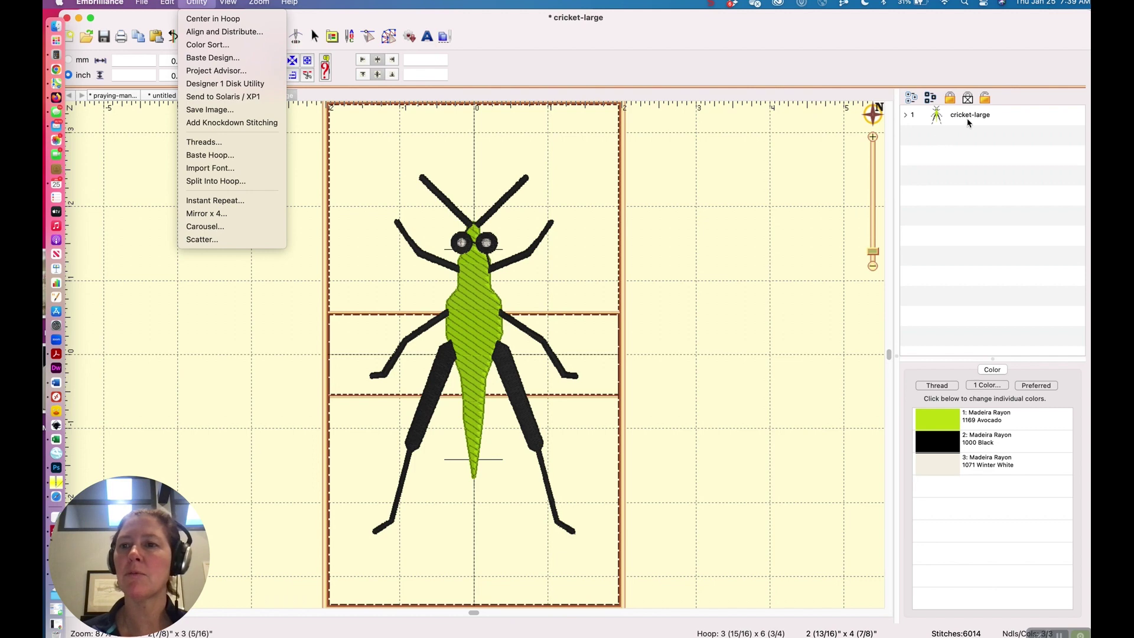
{"action": "left_click", "coordinate": [905, 116]}
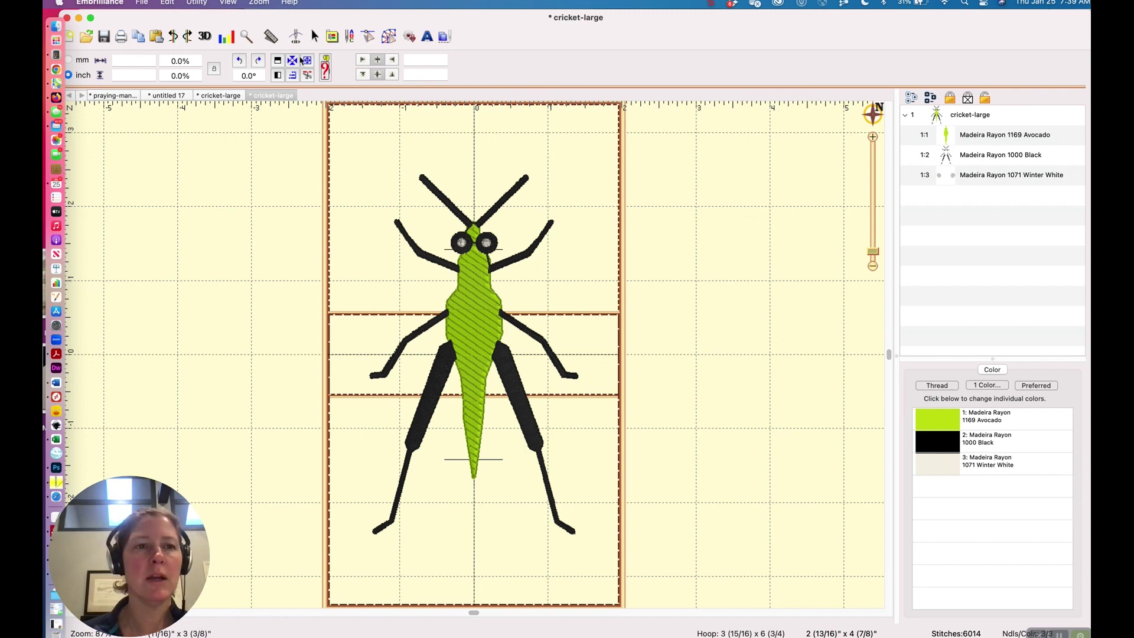
{"action": "left_click", "coordinate": [202, 2]}
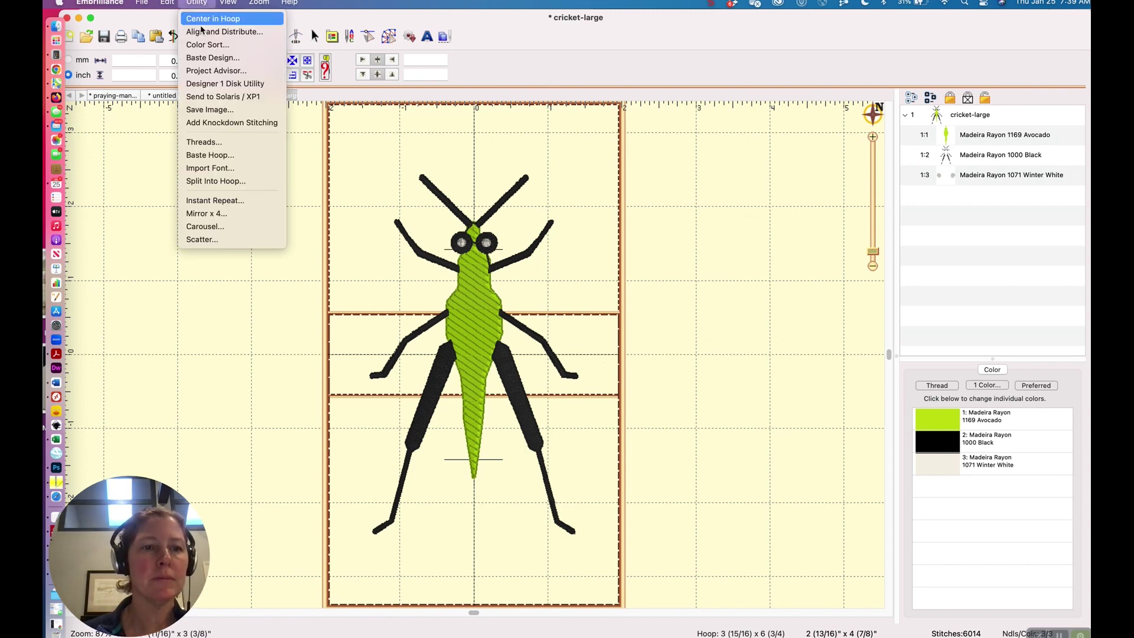
{"action": "left_click", "coordinate": [204, 181]}
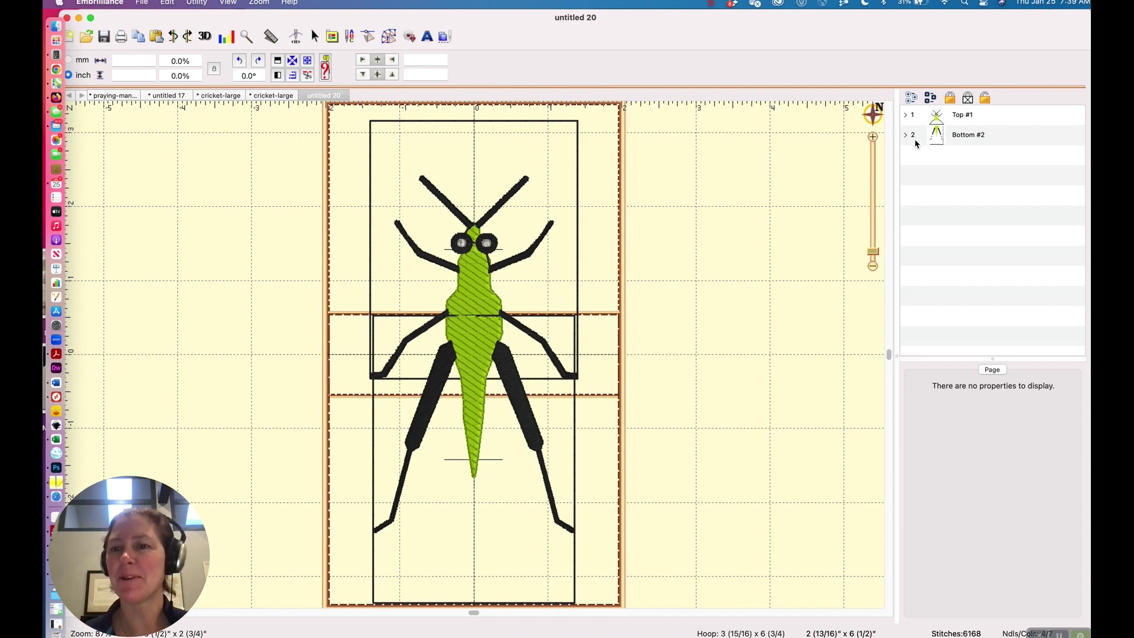
- Inspect each piece of Top #1 and Bottom #2: baste boxes, green body, black legs/antennae, white eyes
{"action": "left_click", "coordinate": [906, 135]}
{"action": "left_click", "coordinate": [905, 115]}
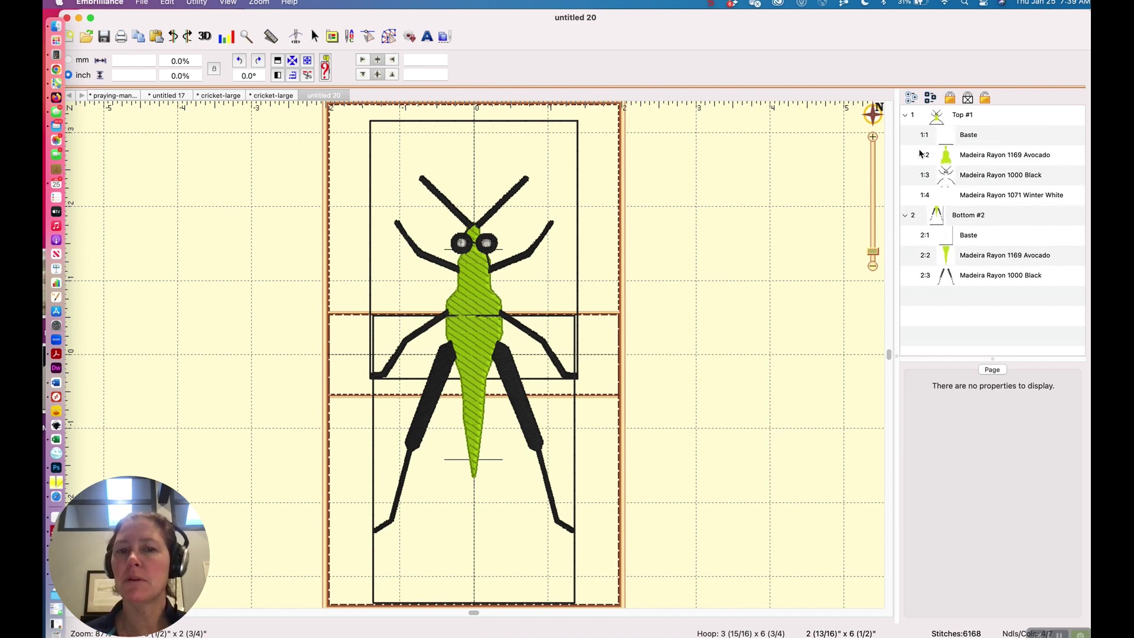
{"action": "left_click", "coordinate": [945, 143]}
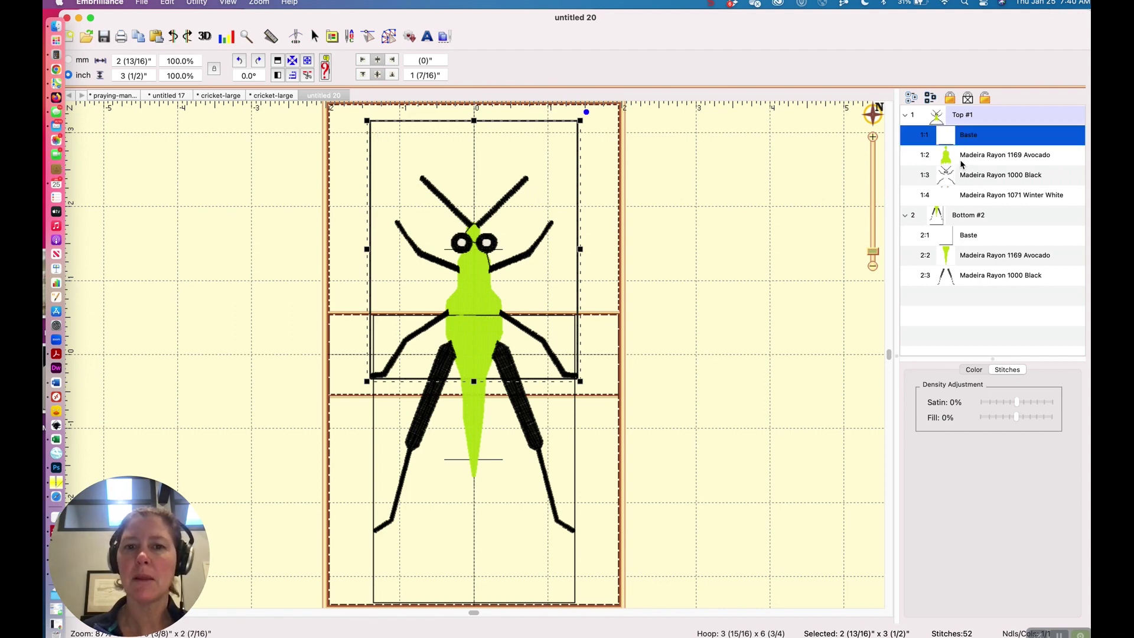
{"action": "left_click", "coordinate": [962, 164]}
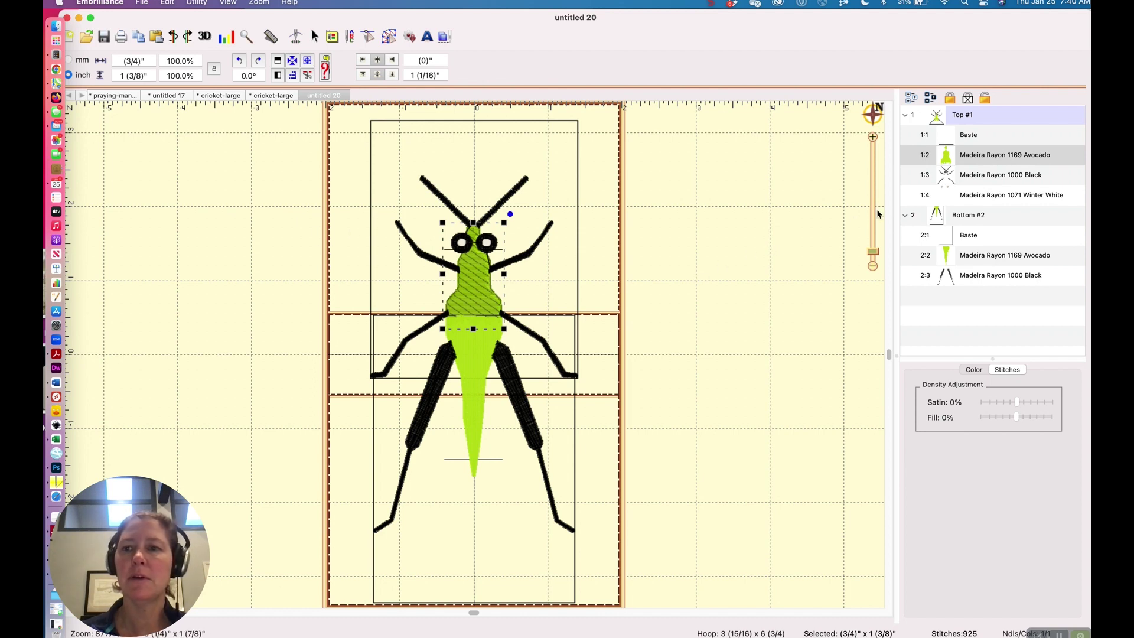
{"action": "left_click", "coordinate": [968, 173]}
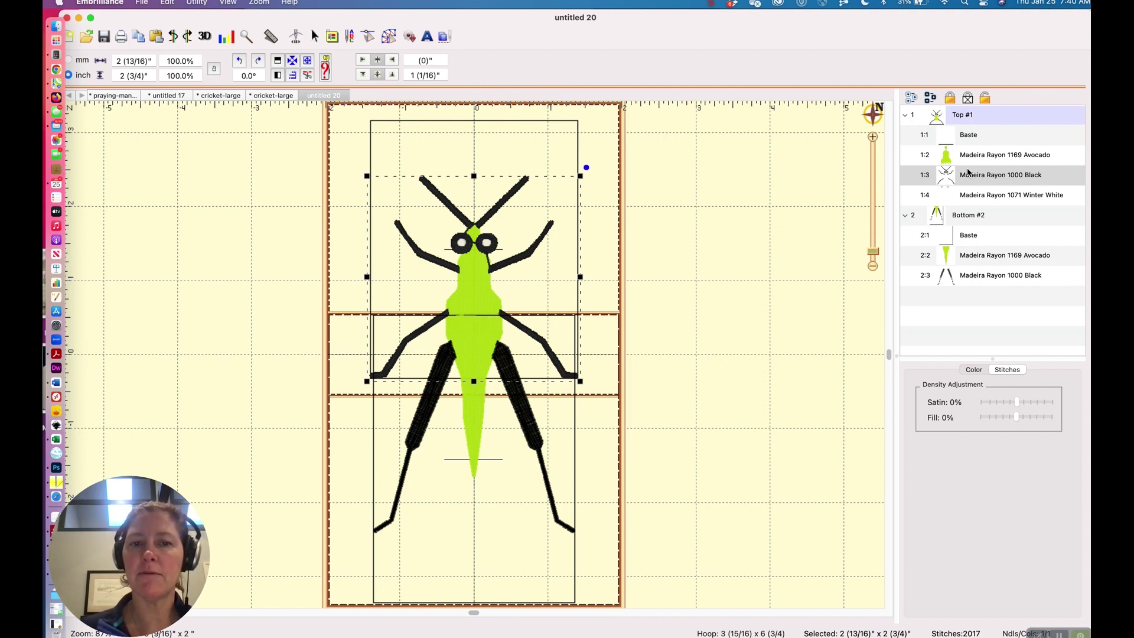
{"action": "left_click", "coordinate": [954, 202]}
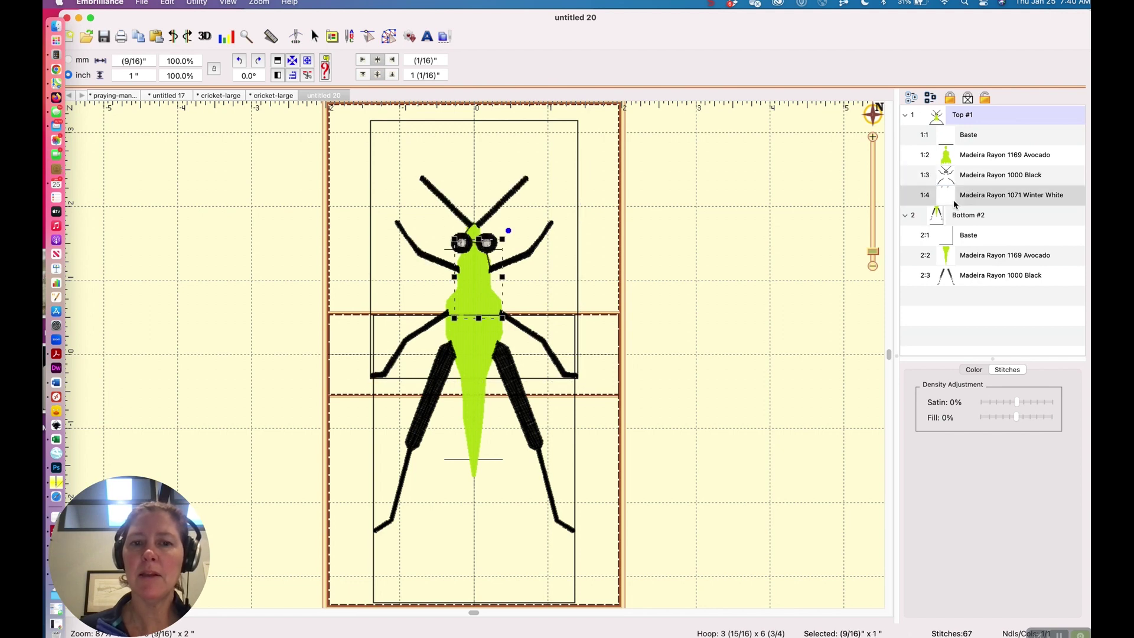
{"action": "left_click", "coordinate": [953, 237]}
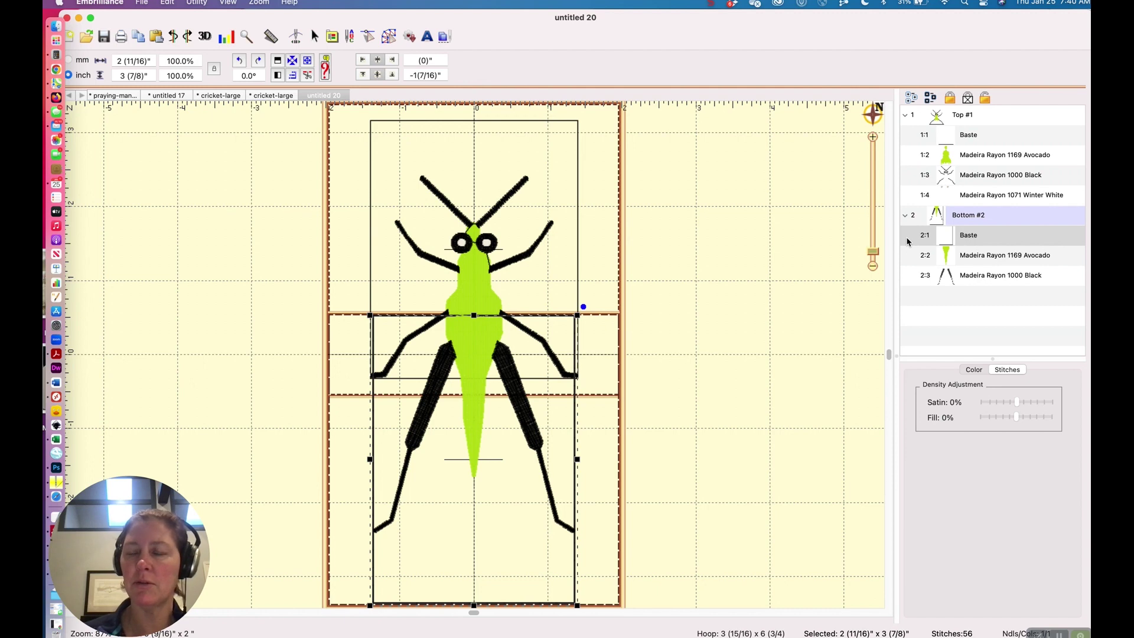
{"action": "left_click", "coordinate": [953, 263]}
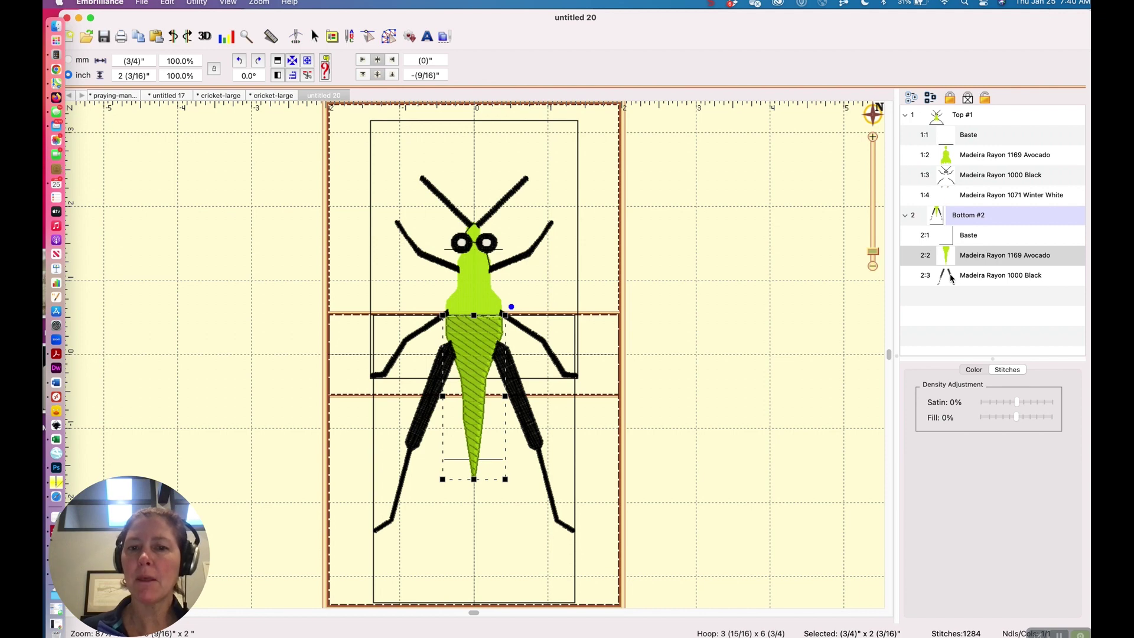
{"action": "left_click", "coordinate": [951, 278]}
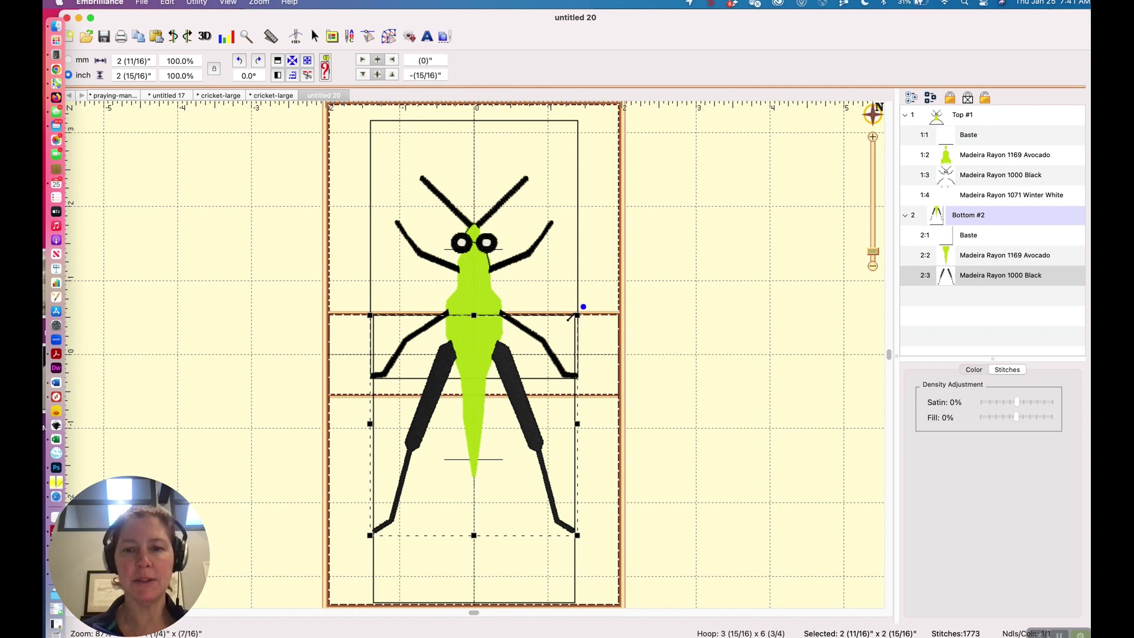
- Re-check how the green and black parts divide between Top #1 and Bottom #2, then start the Stitch Simulator
{"action": "left_click", "coordinate": [947, 119]}
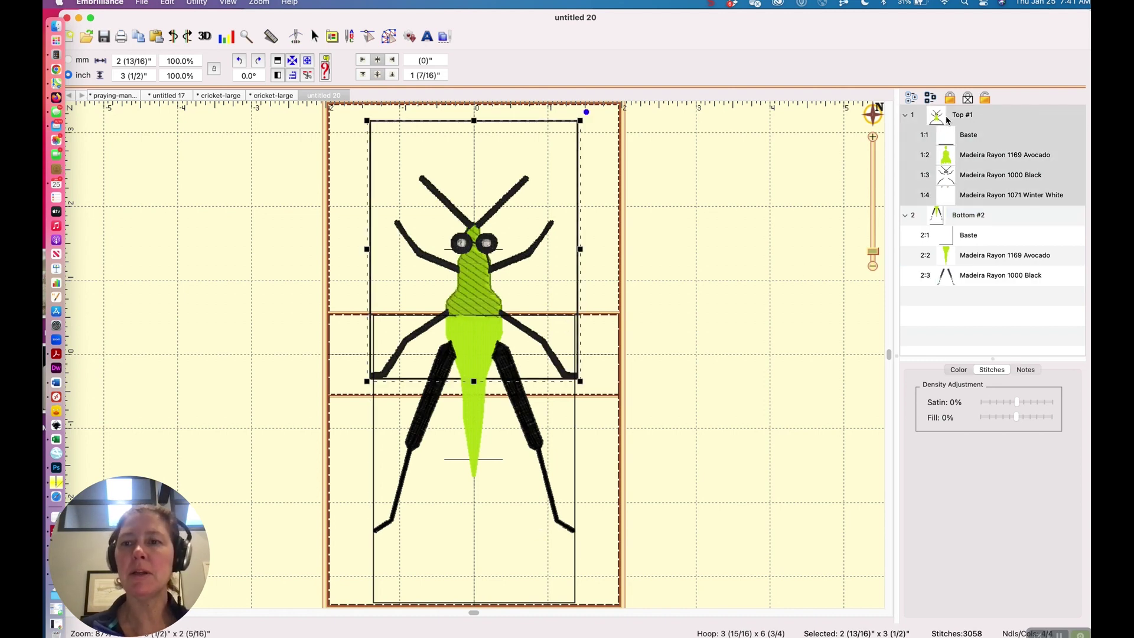
{"action": "left_click", "coordinate": [949, 159]}
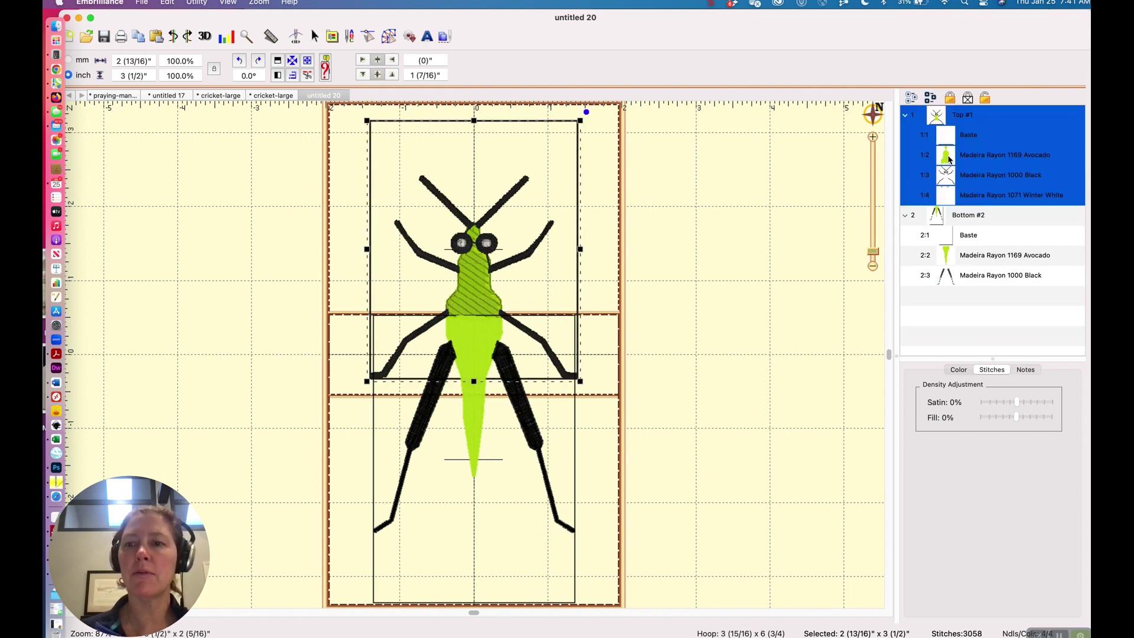
{"action": "left_click", "coordinate": [949, 159]}
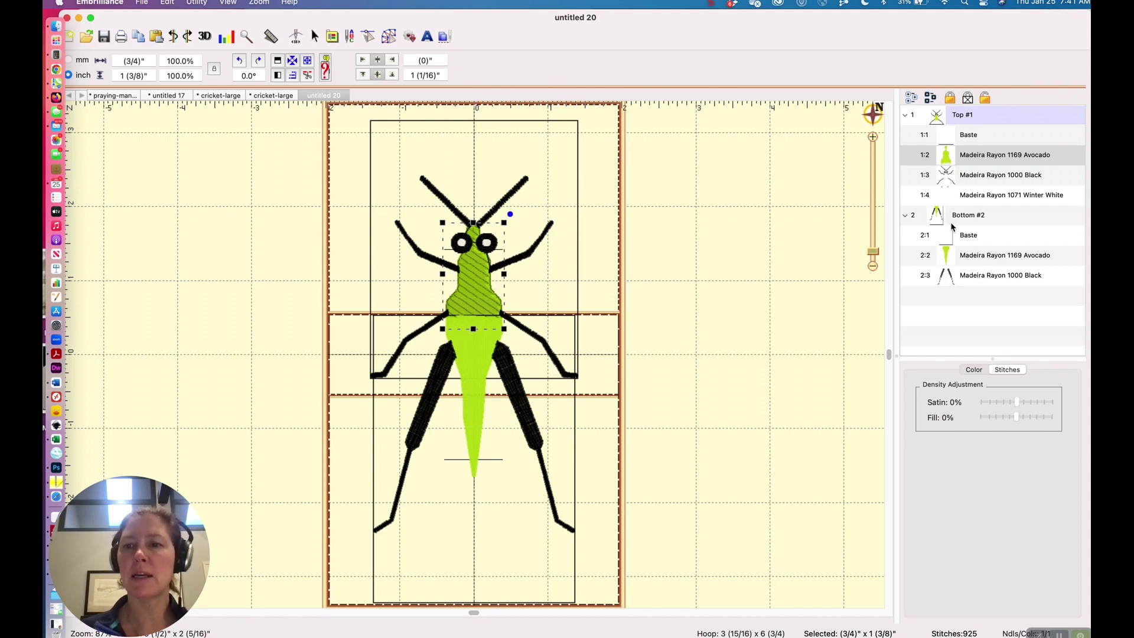
{"action": "left_click", "coordinate": [952, 258]}
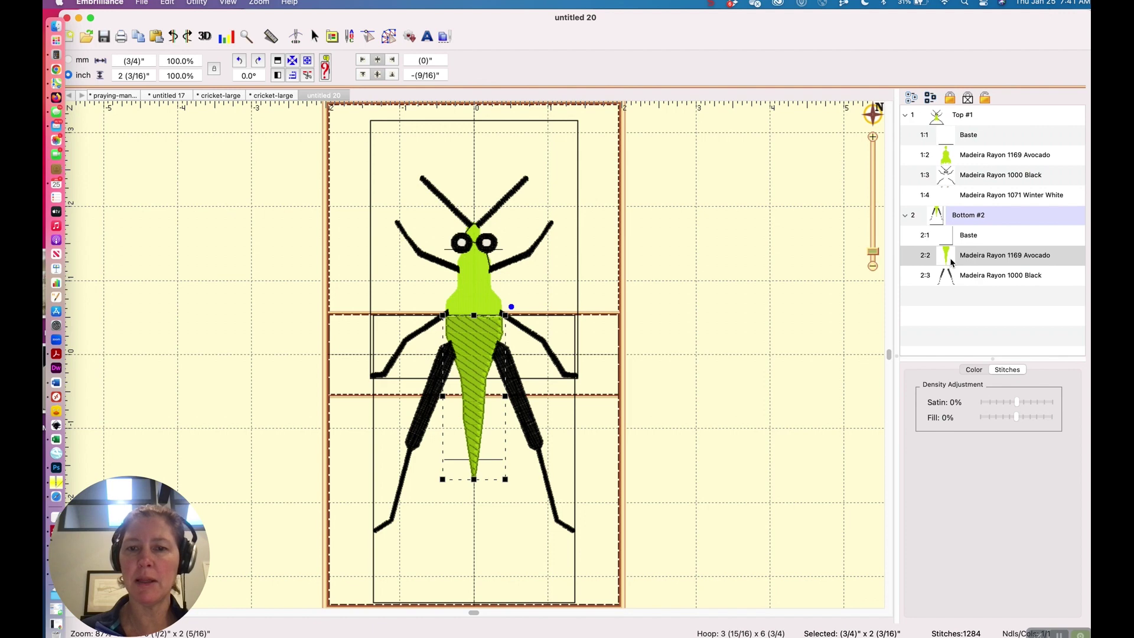
{"action": "left_click", "coordinate": [951, 182]}
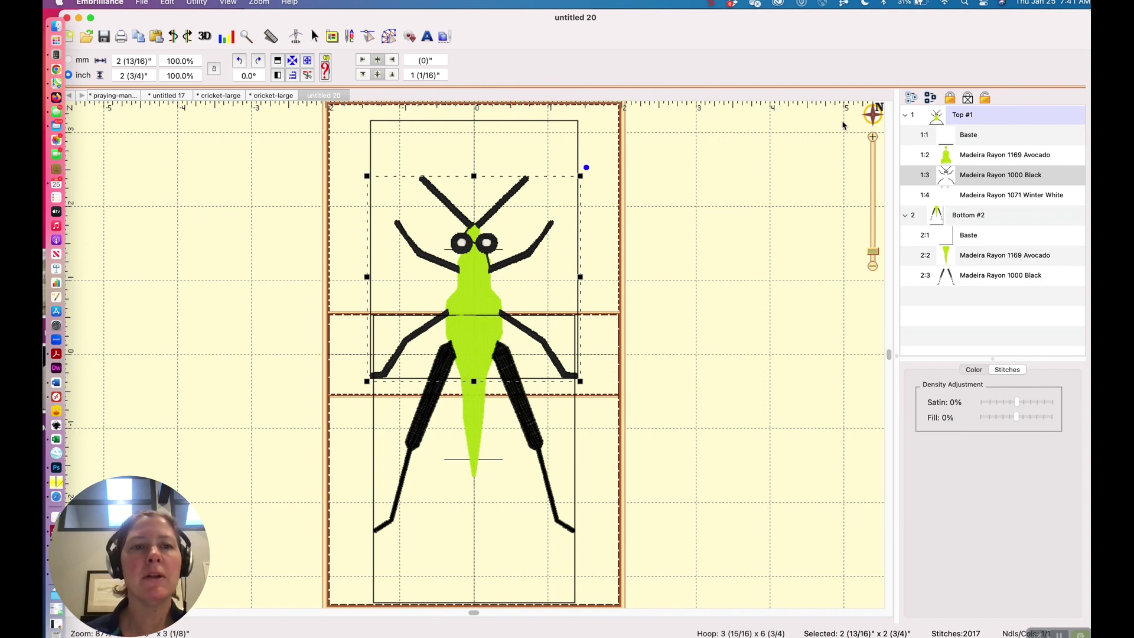
{"action": "left_click", "coordinate": [296, 36]}
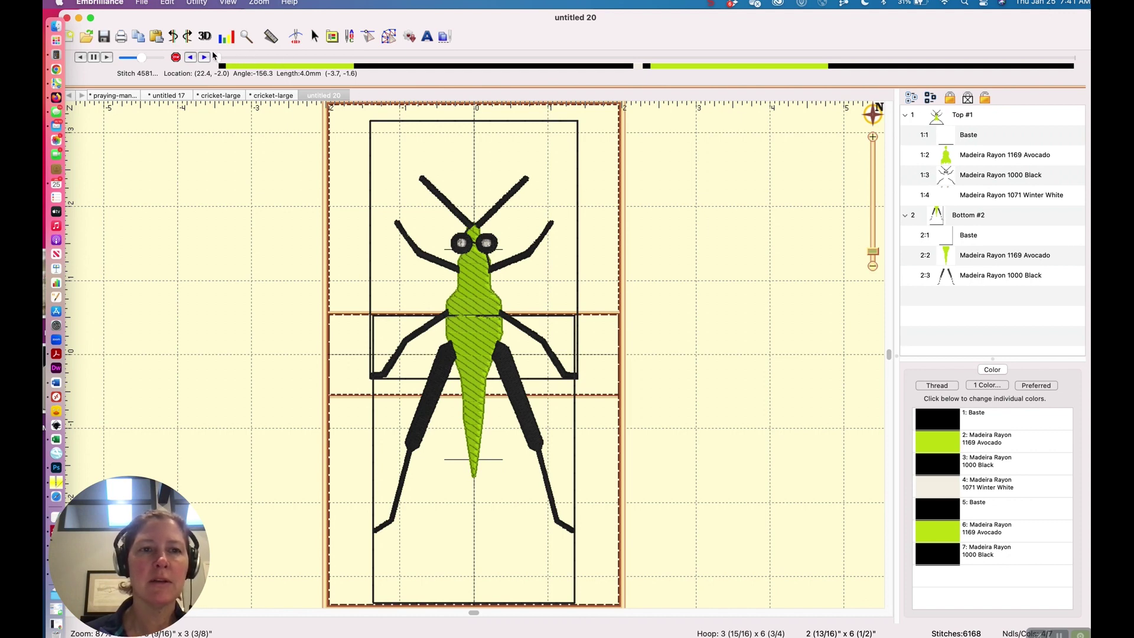
- Play and rewind the stitch-out simulation, close it, and delete the split cricket design
{"action": "left_click", "coordinate": [204, 57]}
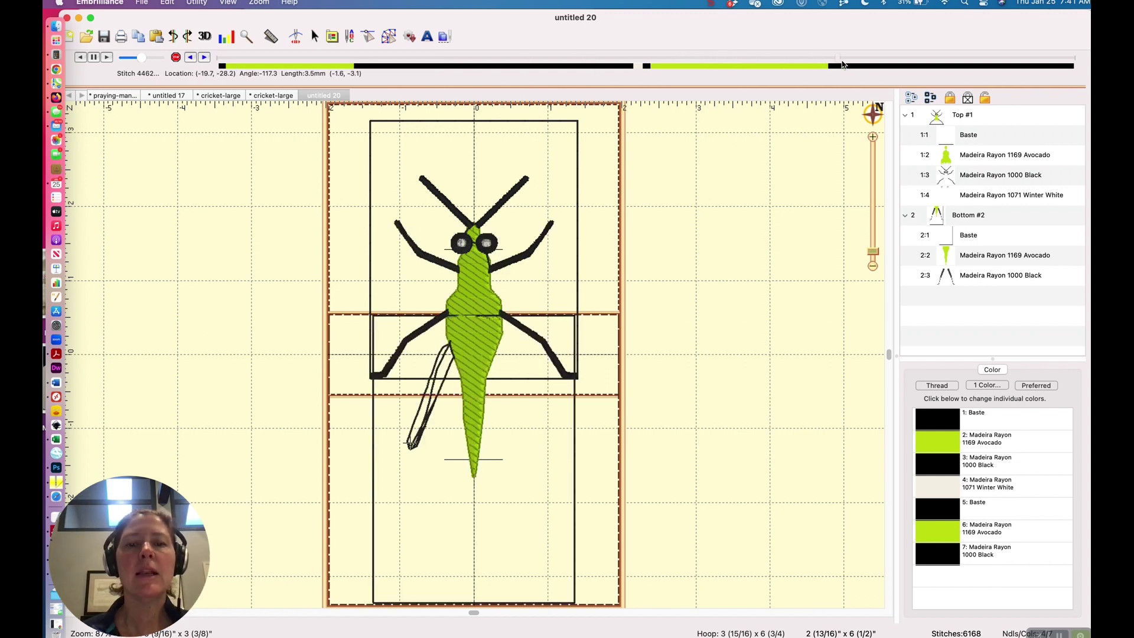
{"action": "left_click_drag", "start_coordinate": [843, 63], "coordinate": [691, 77]}
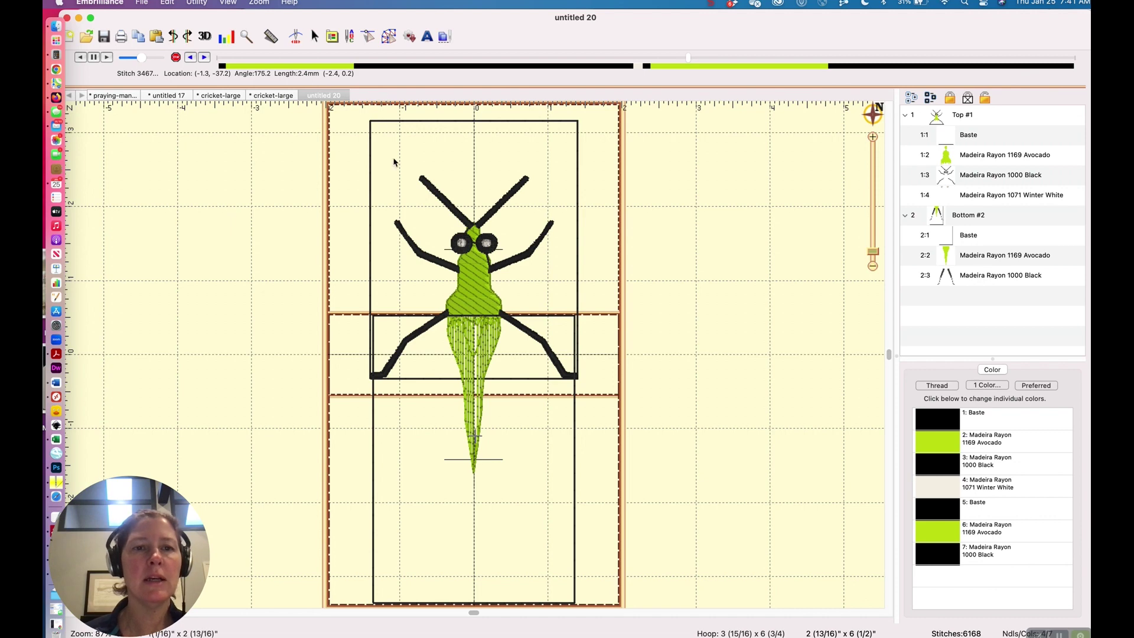
{"action": "left_click", "coordinate": [389, 36]}
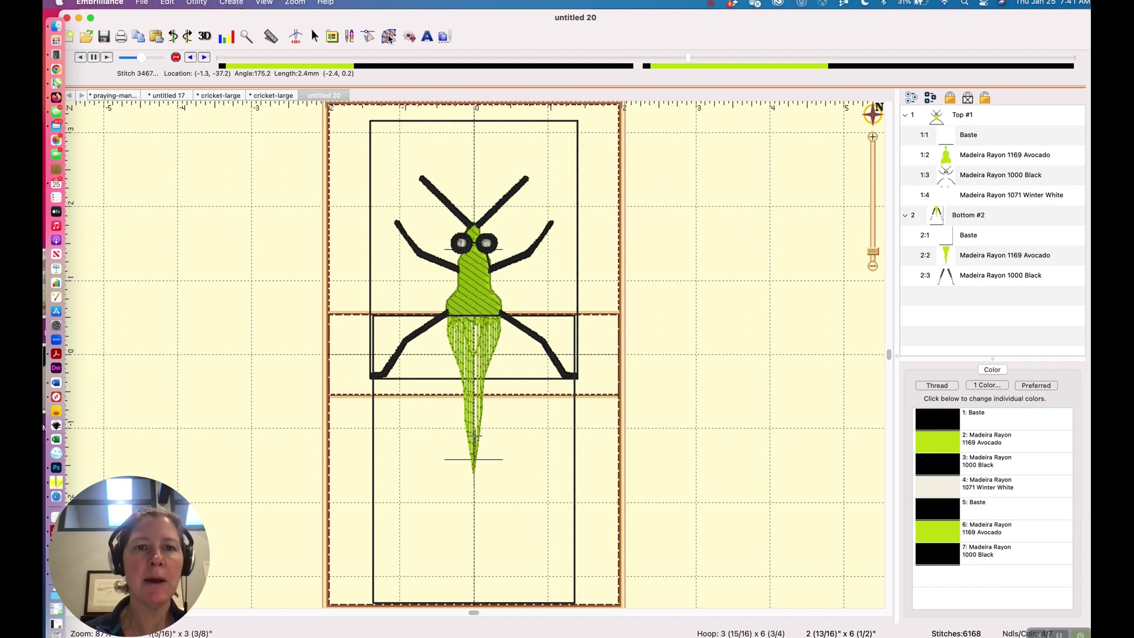
{"action": "left_click", "coordinate": [549, 207]}
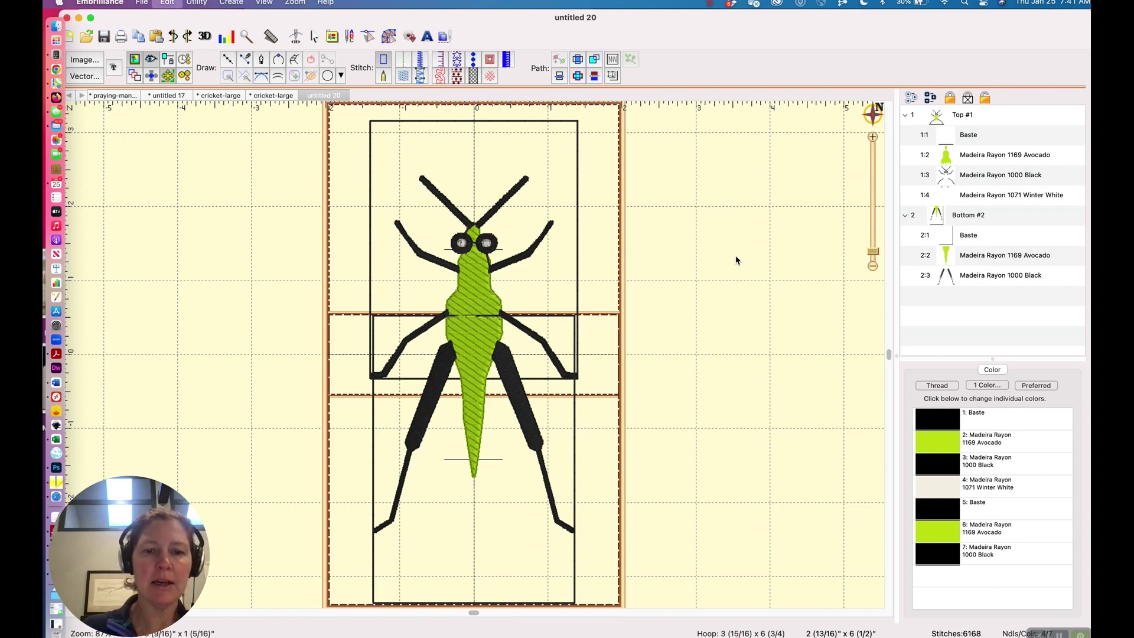
{"action": "key", "text": "Delete"}
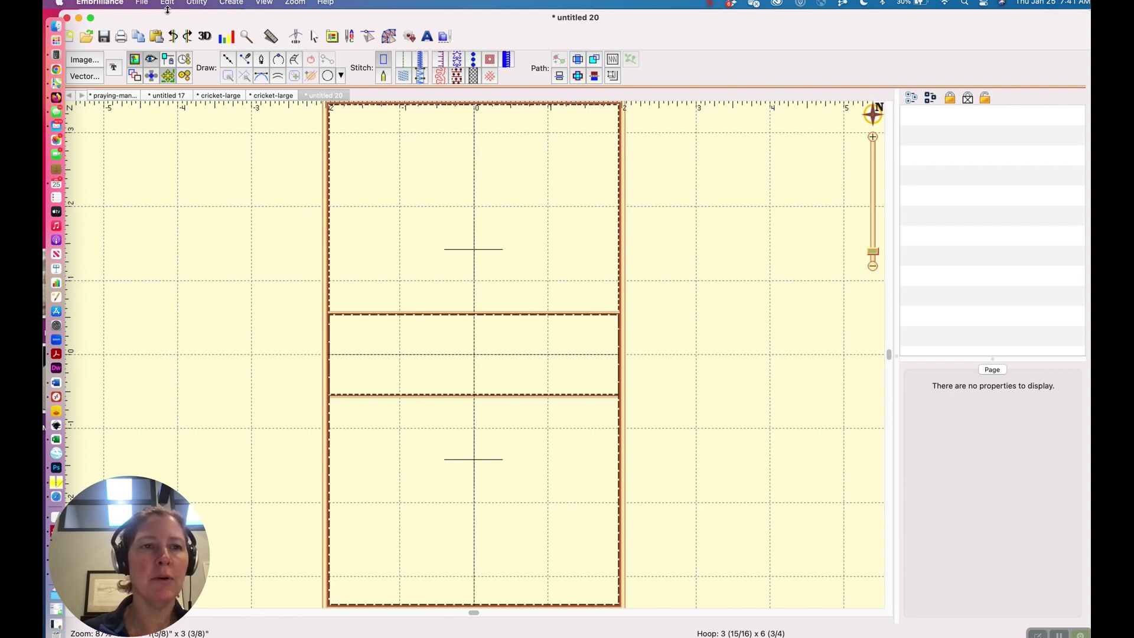
- Reopen cricket-large.pes from Open Recent as the unsplit three-colour design
{"action": "left_click", "coordinate": [151, 4]}
{"action": "mouse_move", "coordinate": [159, 44]}
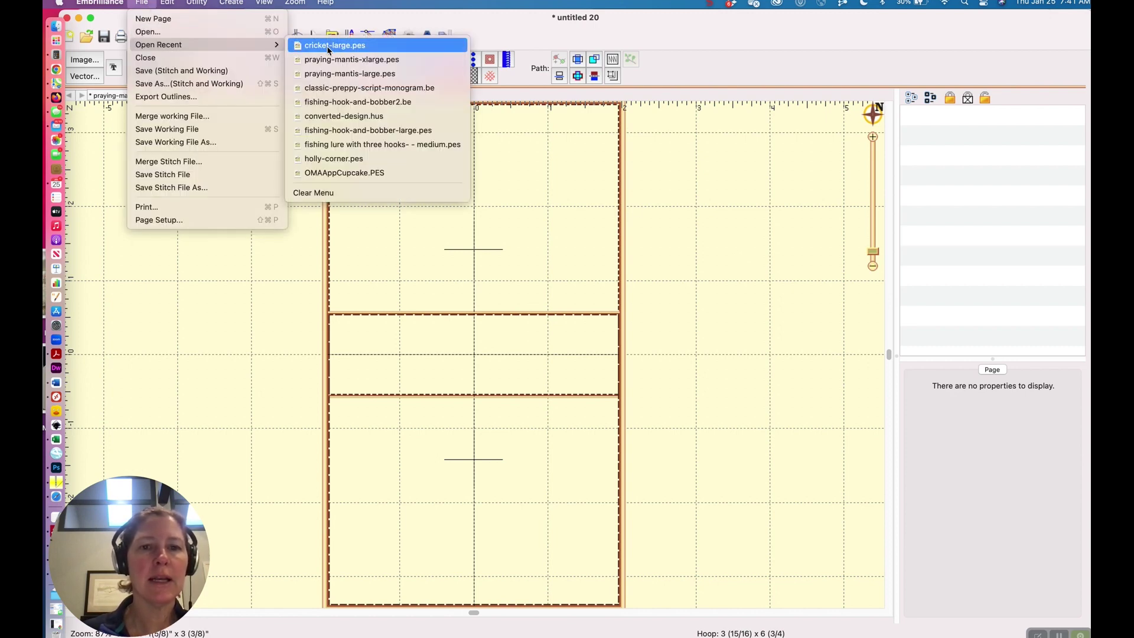
{"action": "left_click", "coordinate": [332, 46]}
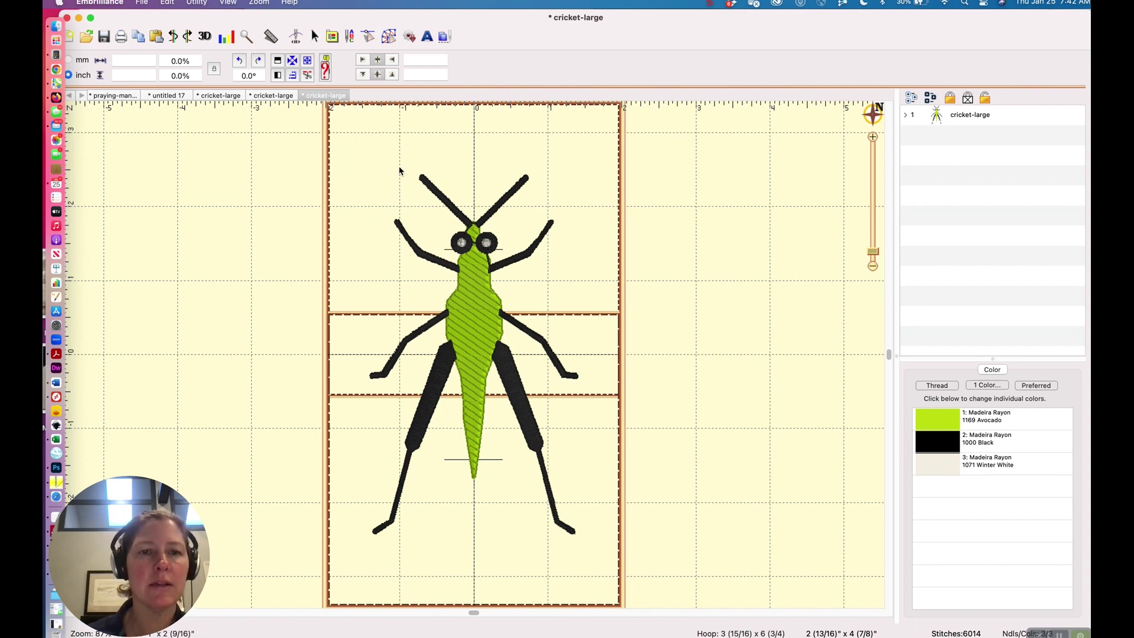
- Move the cricket higher in the hoop and shorten its height to about 83% from the top handle
{"action": "left_click", "coordinate": [464, 229]}
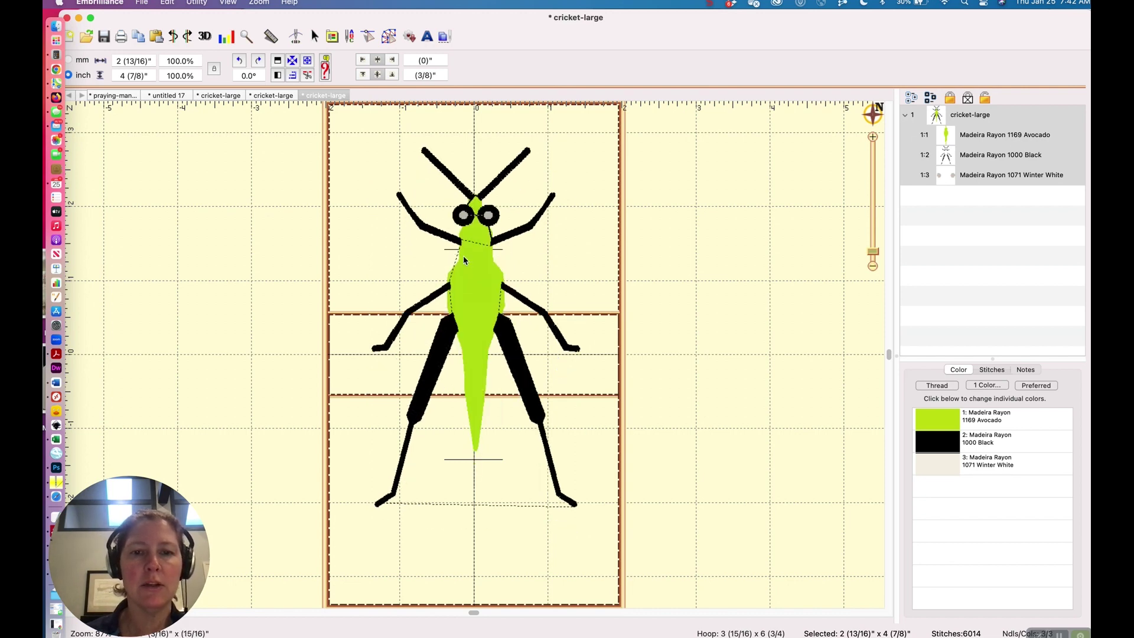
{"action": "mouse_move", "coordinate": [464, 229]}
{"action": "left_mouse_down"}
{"action": "mouse_move", "coordinate": [462, 265]}
{"action": "mouse_move", "coordinate": [464, 215]}
{"action": "left_mouse_up"}
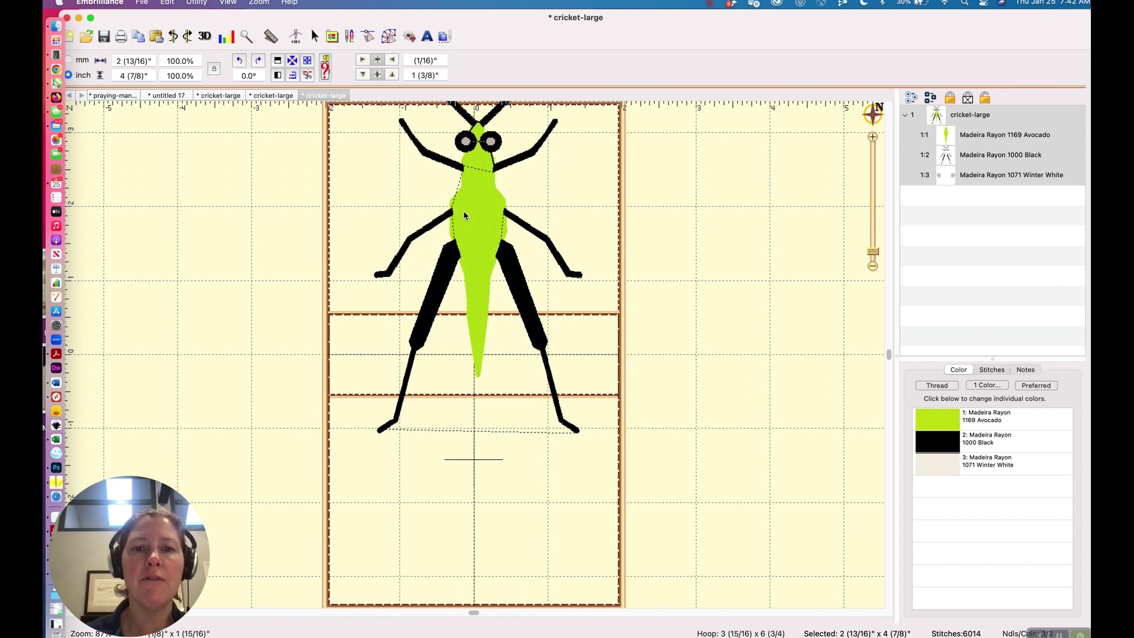
{"action": "key", "text": "Escape"}
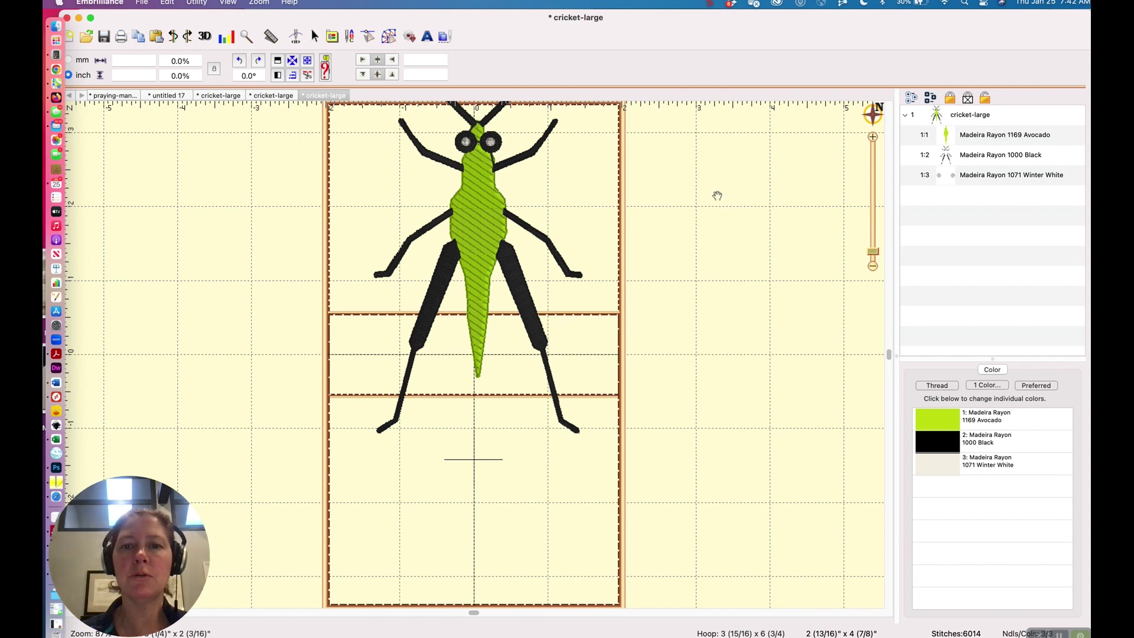
{"action": "scroll", "coordinate": [718, 230], "scroll_direction": "up", "scroll_amount": 3}
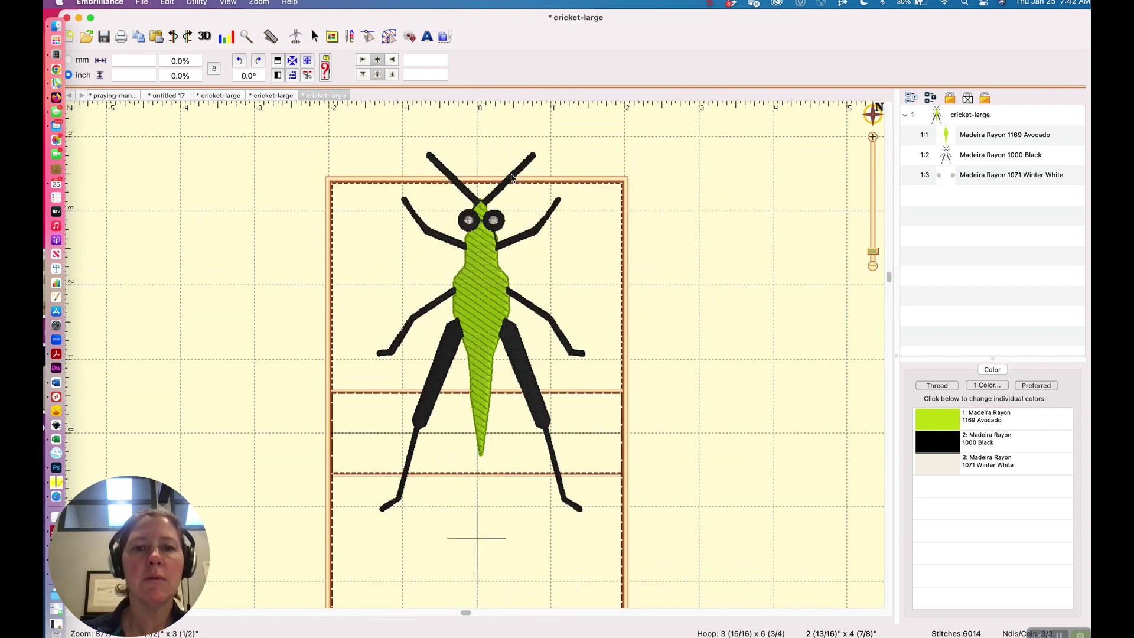
{"action": "left_click", "coordinate": [512, 177]}
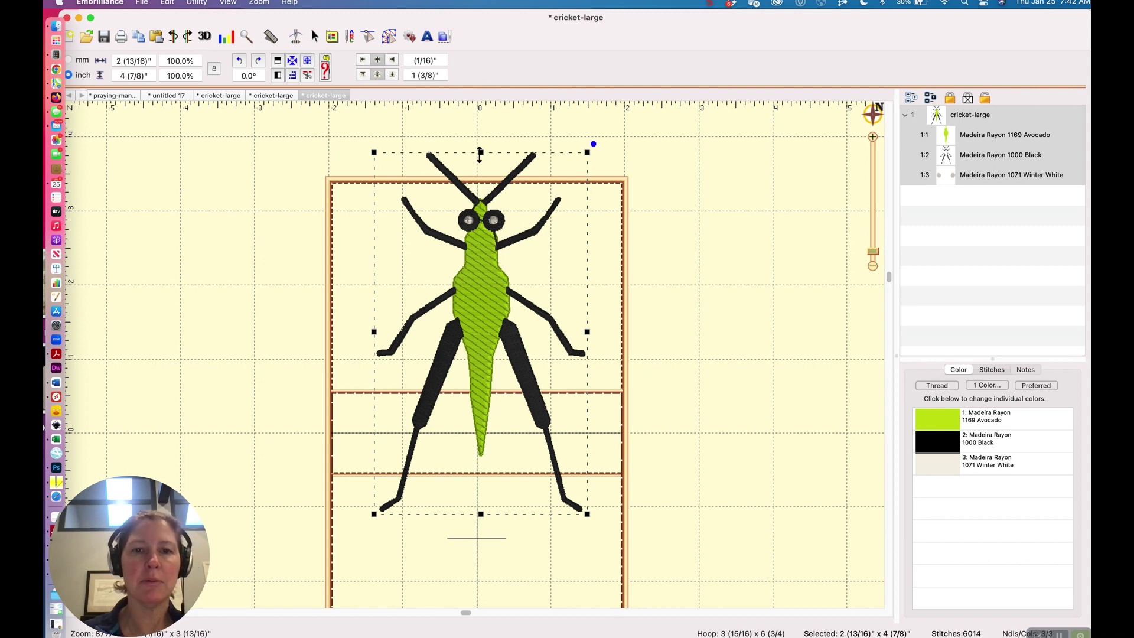
{"action": "left_click_drag", "start_coordinate": [480, 157], "coordinate": [479, 265]}
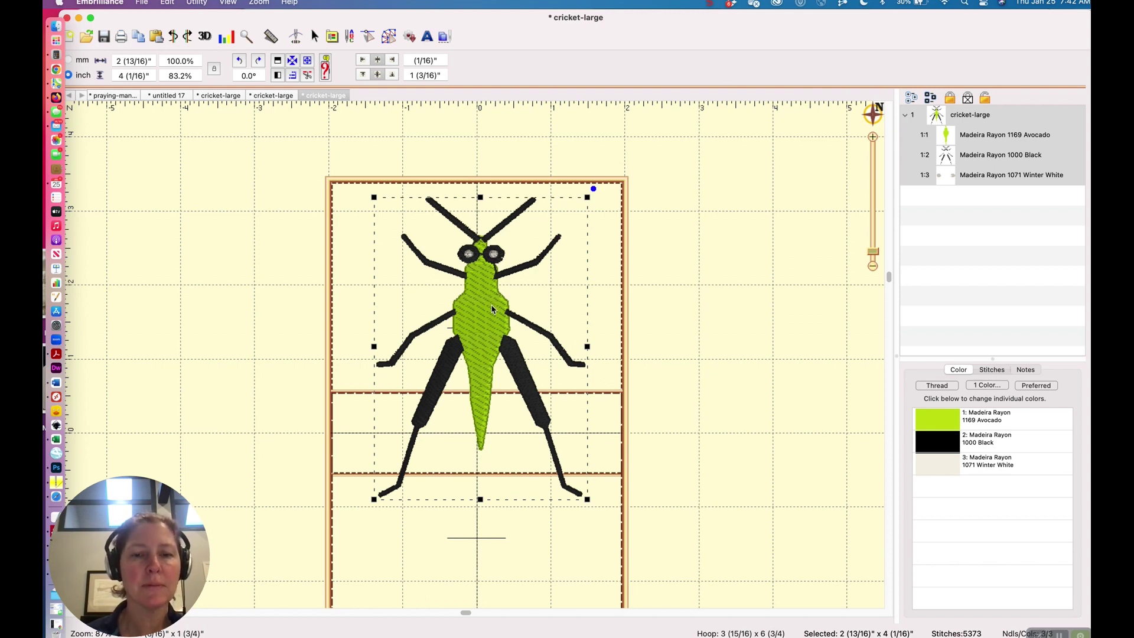
- Re-split the cricket into hoops and confirm Top #1 holds all the green body, Bottom #2 only black legs
{"action": "left_click", "coordinate": [199, 3]}
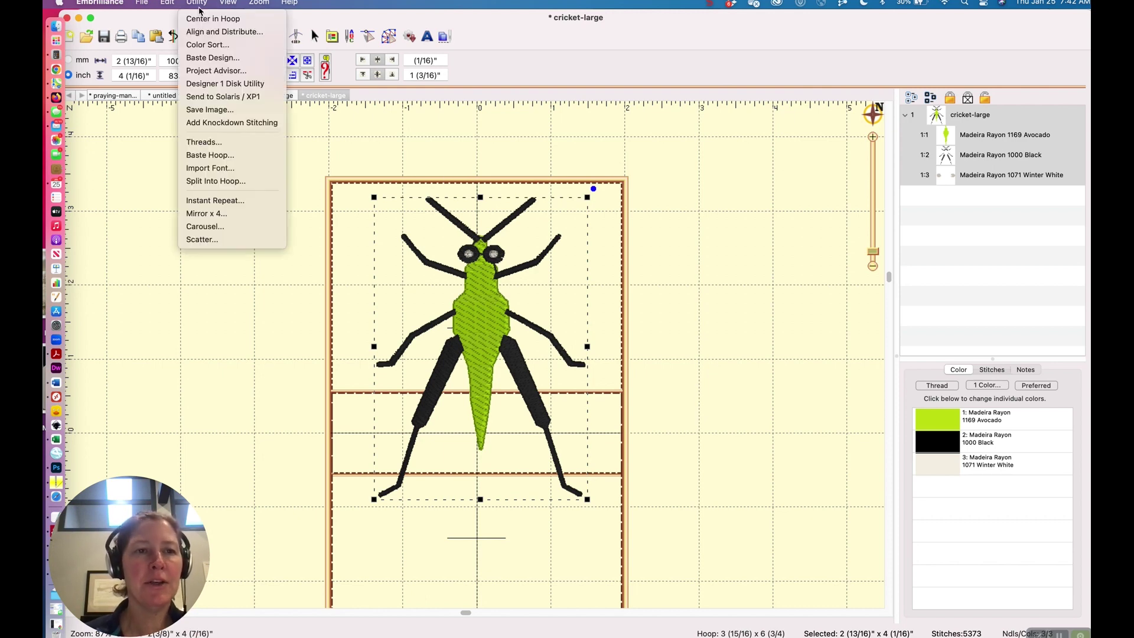
{"action": "left_click", "coordinate": [205, 181]}
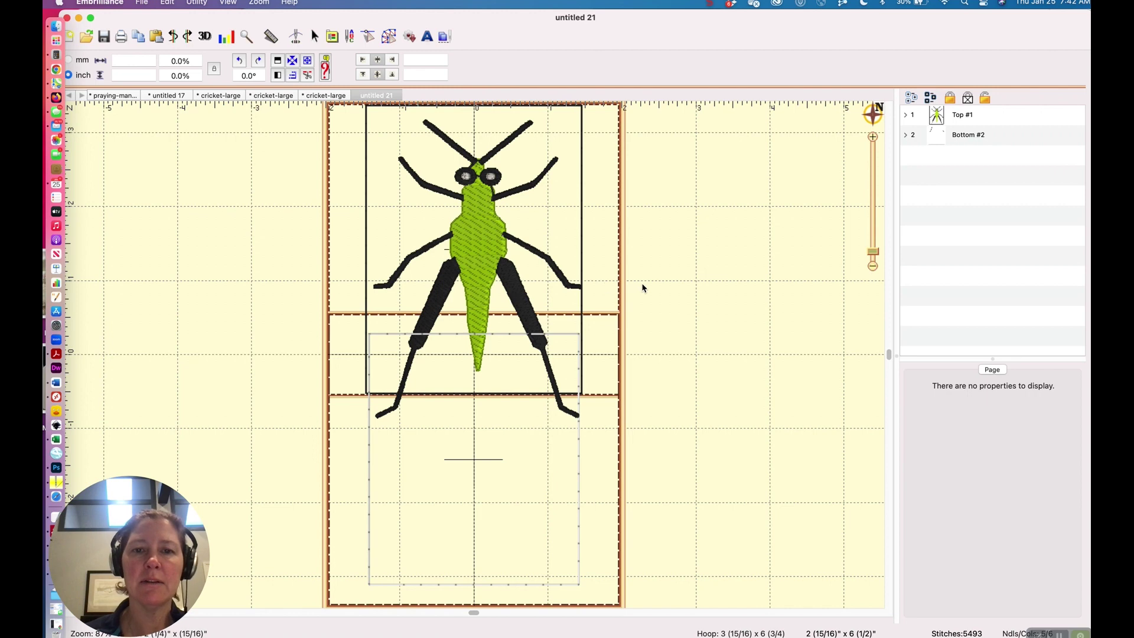
{"action": "scroll", "coordinate": [670, 293], "scroll_direction": "up", "scroll_amount": 3}
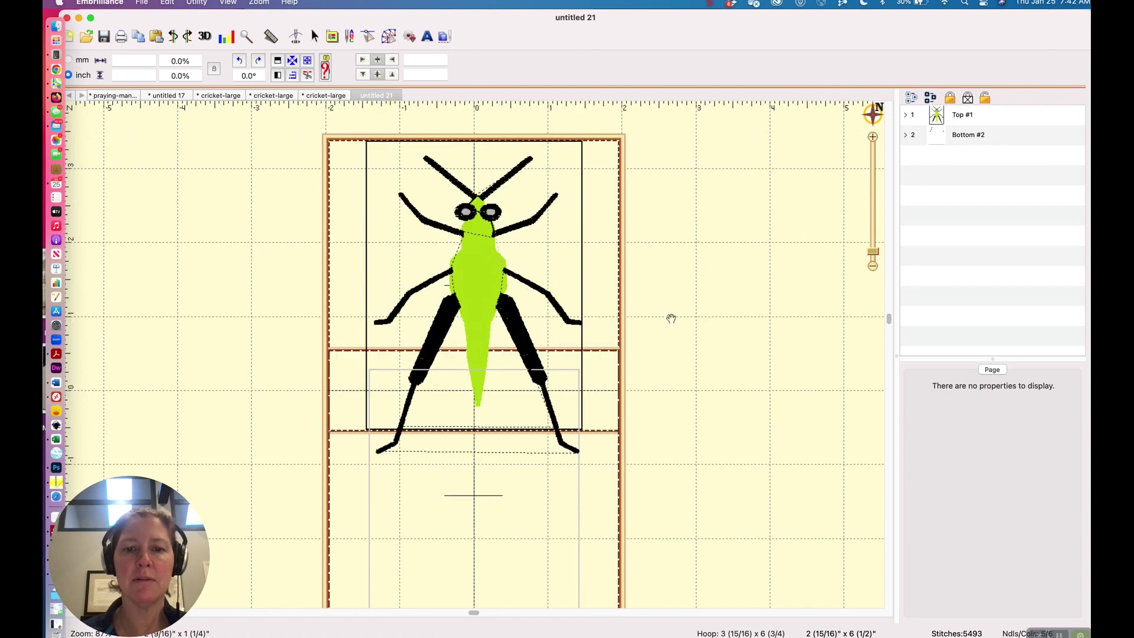
{"action": "left_click", "coordinate": [905, 116]}
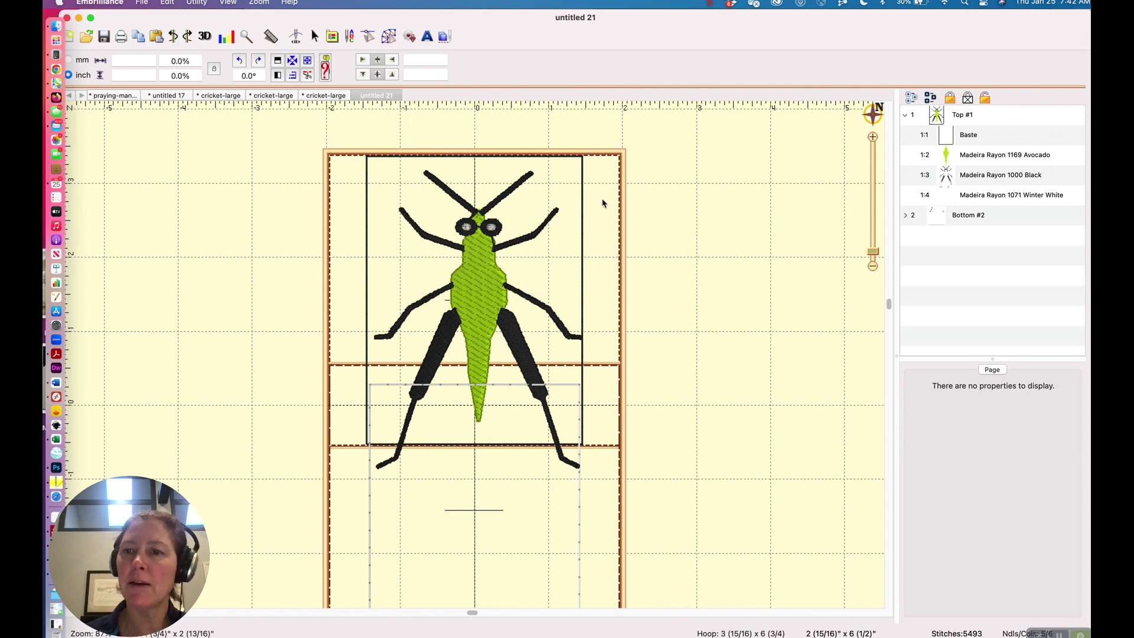
{"action": "left_click", "coordinate": [954, 159]}
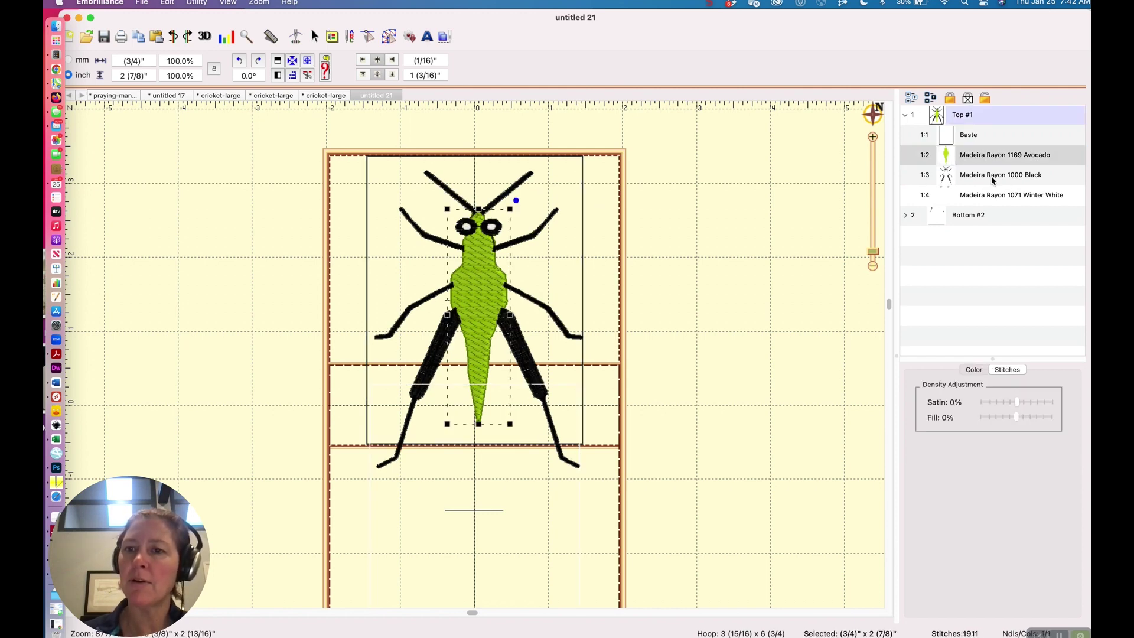
{"action": "left_click", "coordinate": [905, 215]}
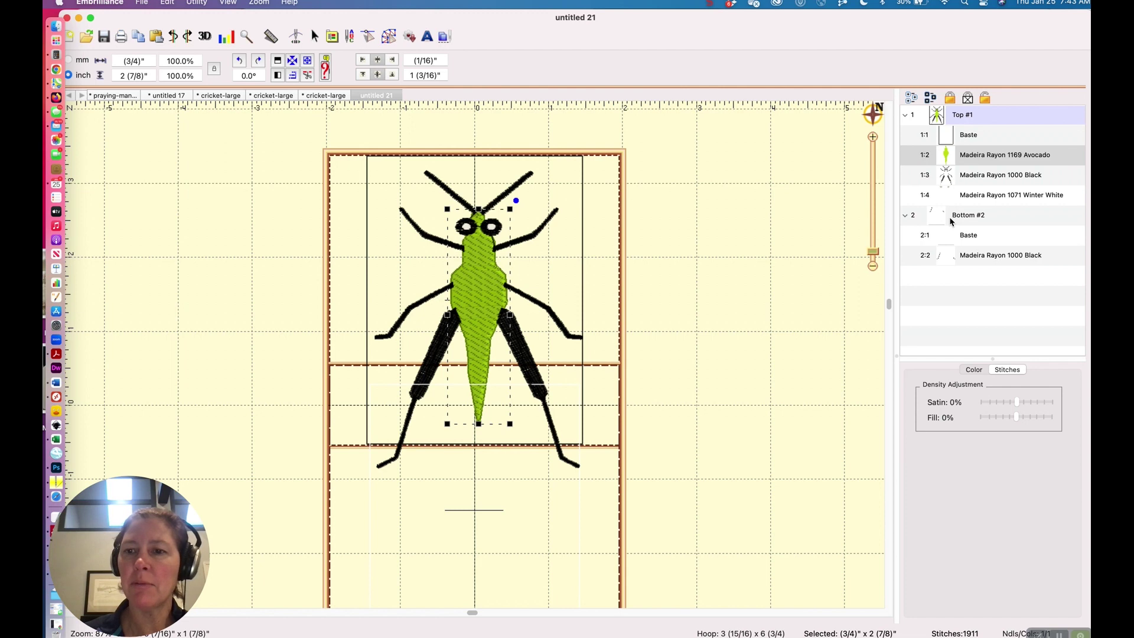
{"action": "left_click", "coordinate": [943, 259]}
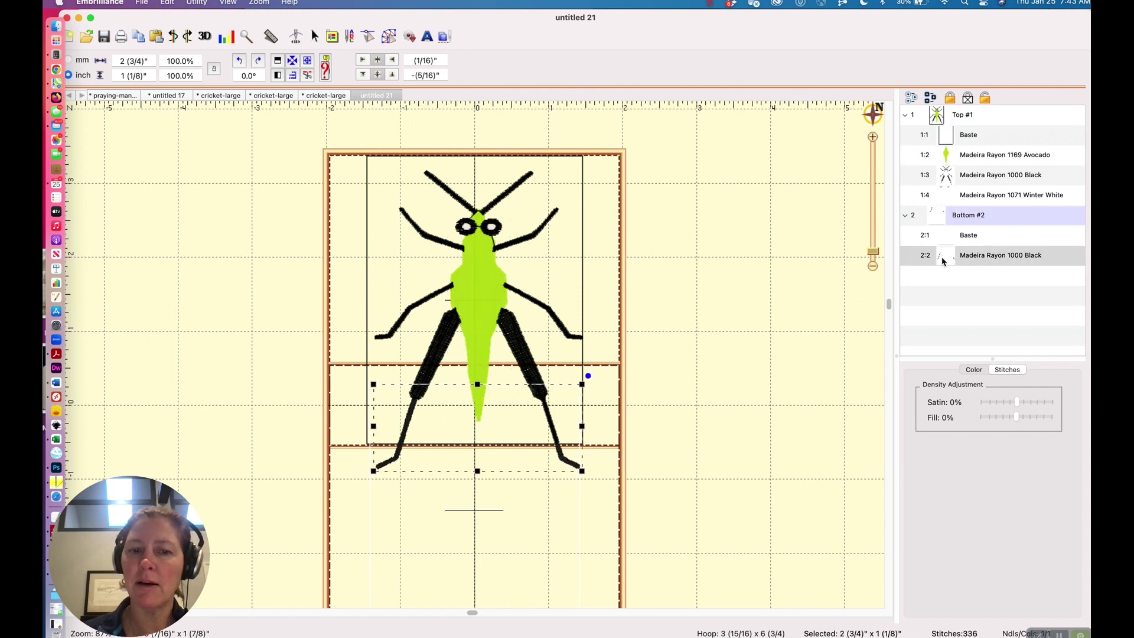